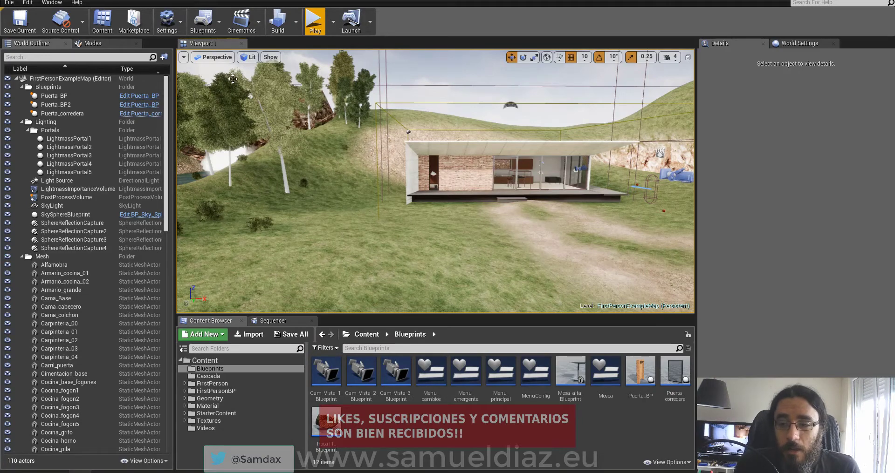
Fly the viewport camera up to the glass-fronted house from the dirt path.
left_click_drag(367, 154, 312, 219, "alt")
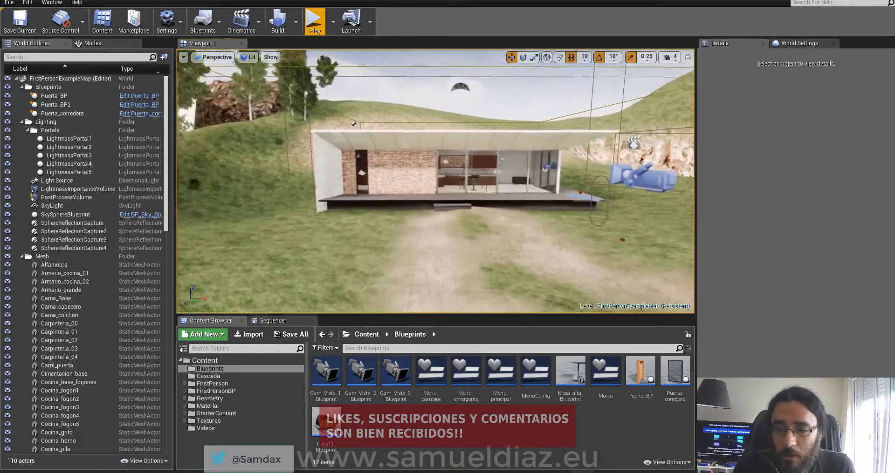
left_click_drag(312, 219, 312, 205)
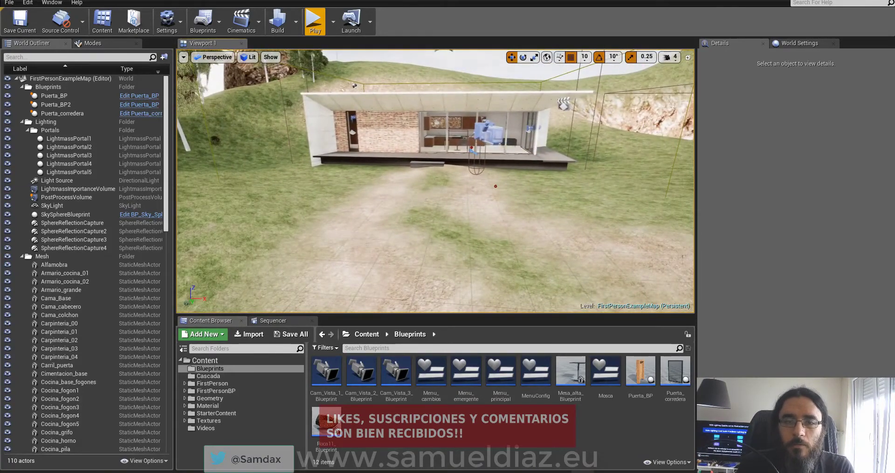
Open the Project Settings window from the Edit menu.
left_click(28, 2)
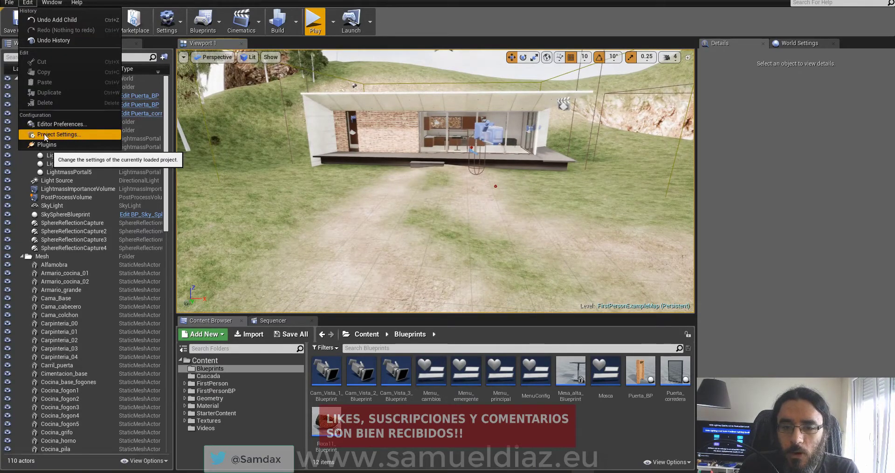
left_click(72, 135)
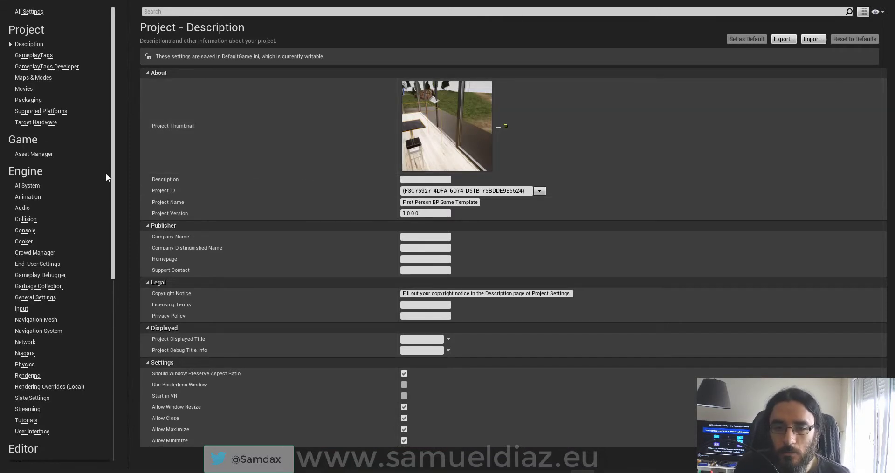
scroll(93, 187, "down", 10)
scroll(80, 200, "up", 1)
scroll(79, 201, "up", 3)
scroll(78, 198, "up", 6)
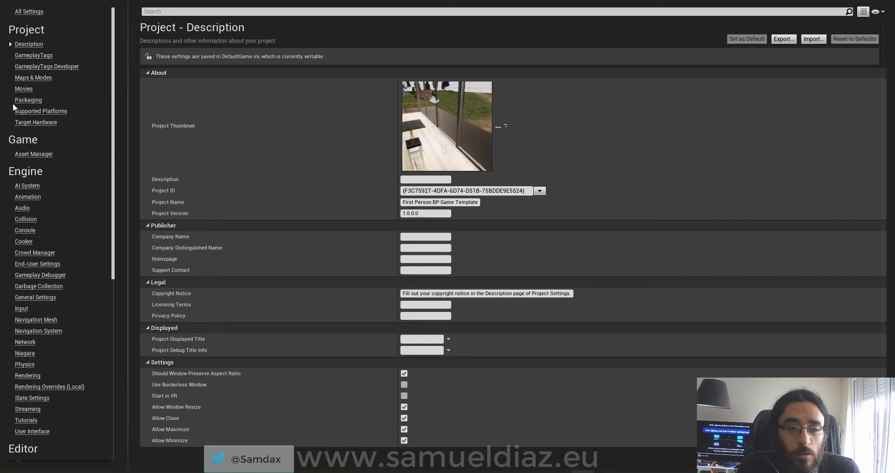
scroll(80, 205, "down", 3)
scroll(91, 229, "down", 7)
scroll(93, 234, "up", 10)
scroll(72, 163, "down", 1)
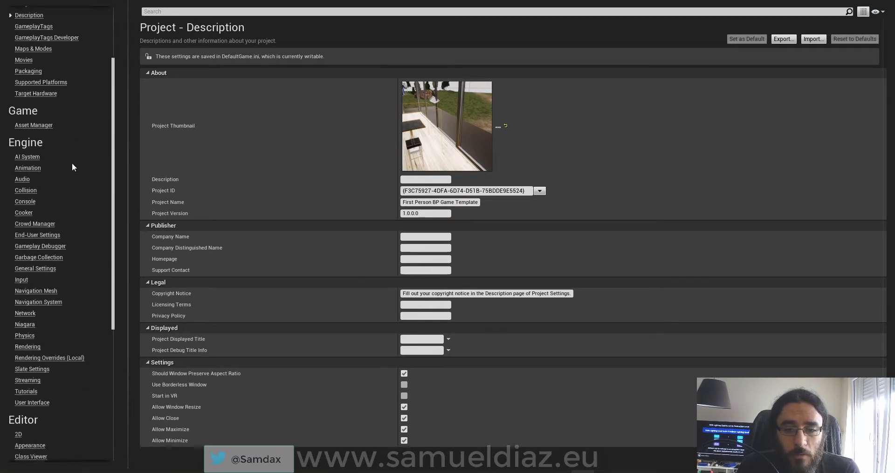
scroll(79, 180, "down", 10)
scroll(84, 180, "up", 10)
scroll(88, 135, "up", 1)
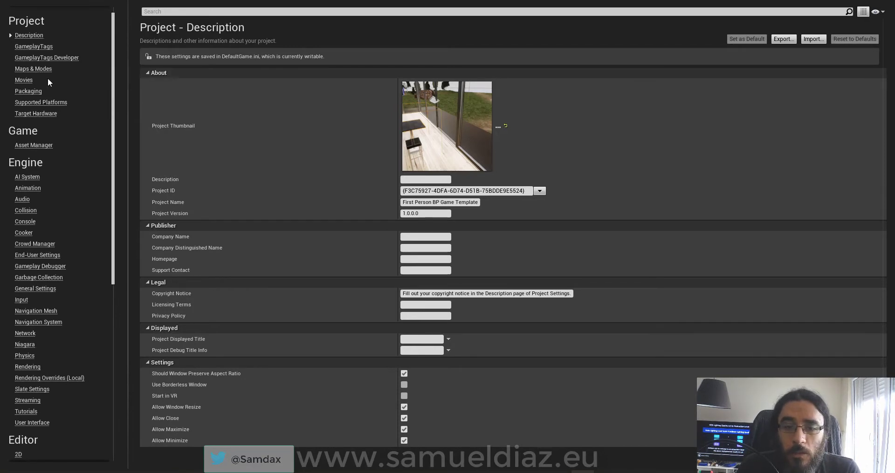
Set Game Default Map to FirstPersonExampleMap on the Maps & Modes page.
left_click(48, 73)
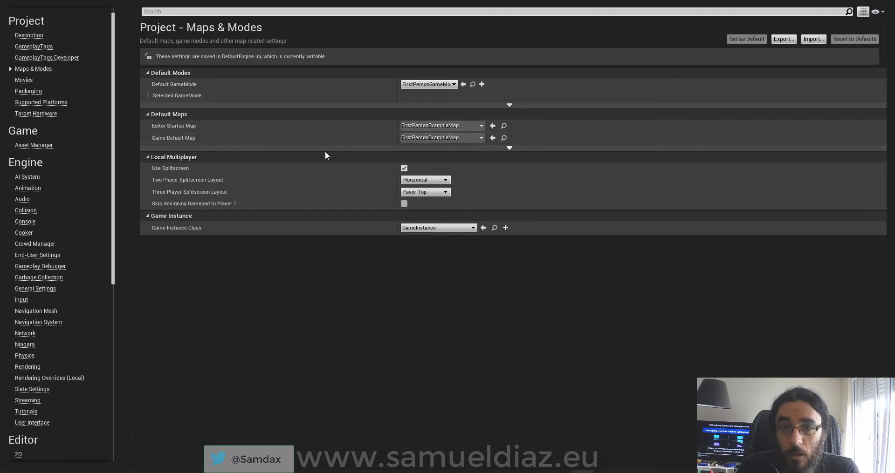
left_click(459, 138)
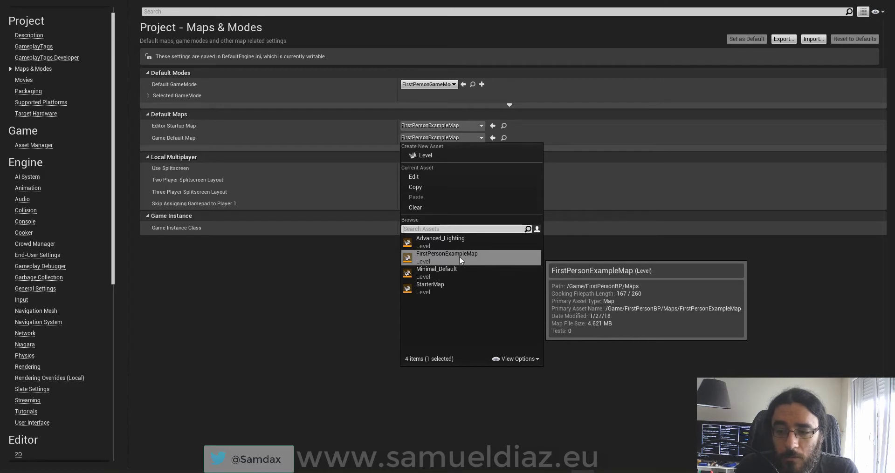
left_click(441, 259)
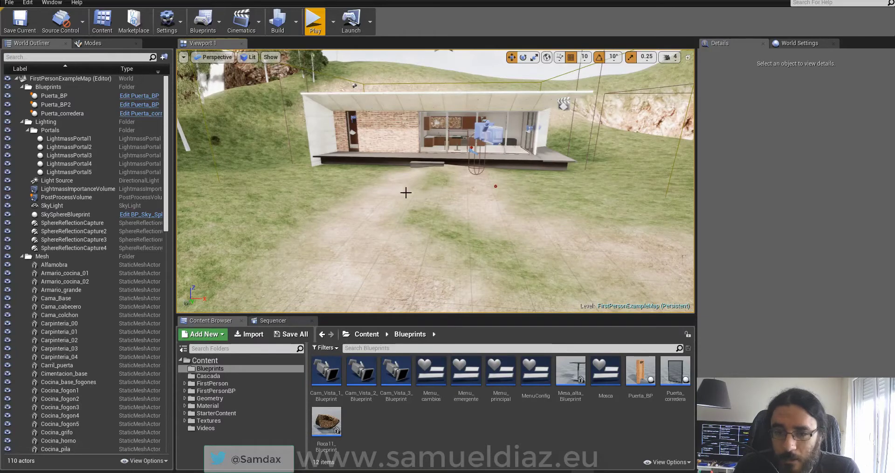
Collapse the Blueprints, Lighting and Mesh folders in the World Outliner.
left_click(21, 87)
left_click(22, 95)
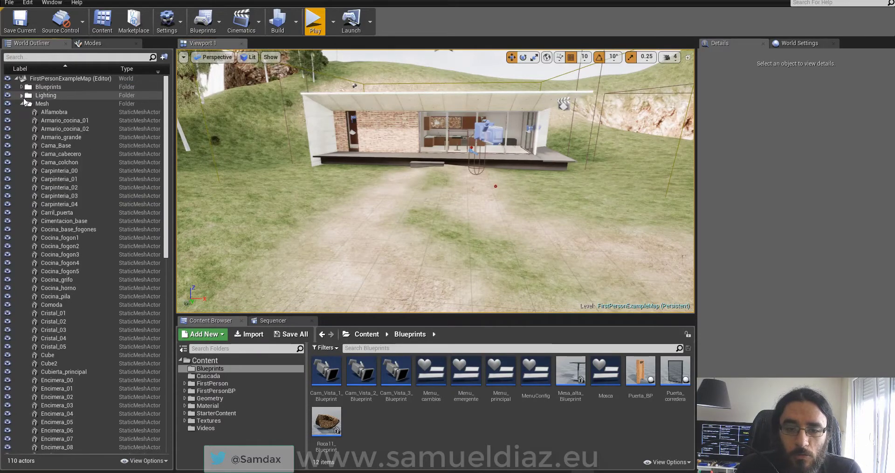
left_click(21, 104)
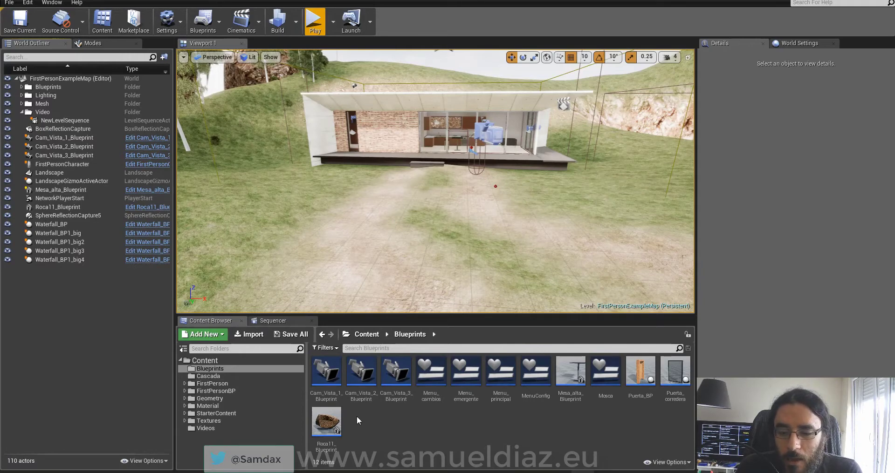
Browse the Content Browser to FirstPersonBP > Maps and open FirstPersonExampleMap.
left_click(207, 360)
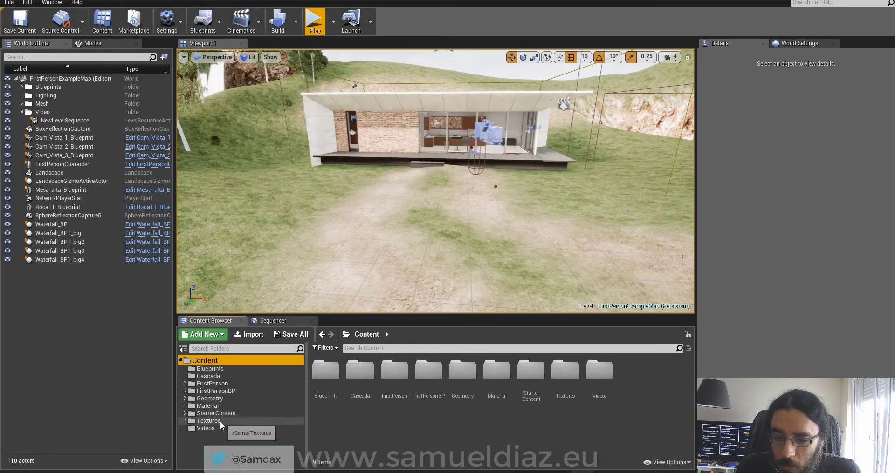
left_click(220, 422)
left_click(186, 422)
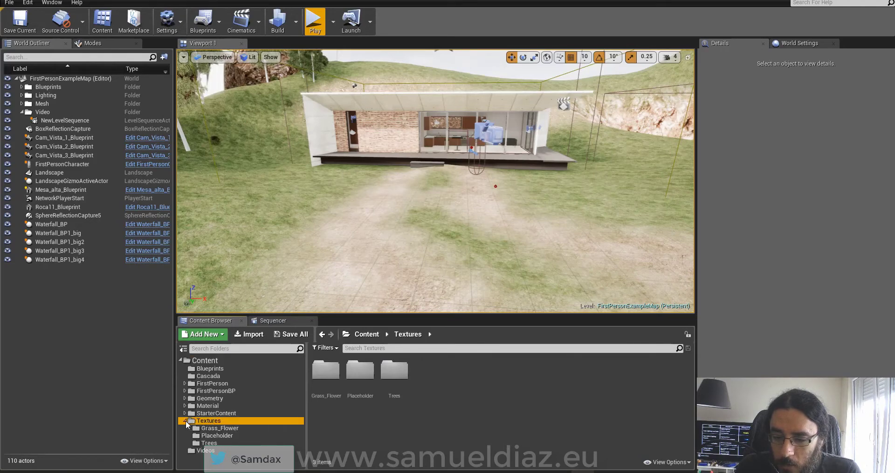
left_click(185, 421)
left_click(196, 414)
left_click(185, 413)
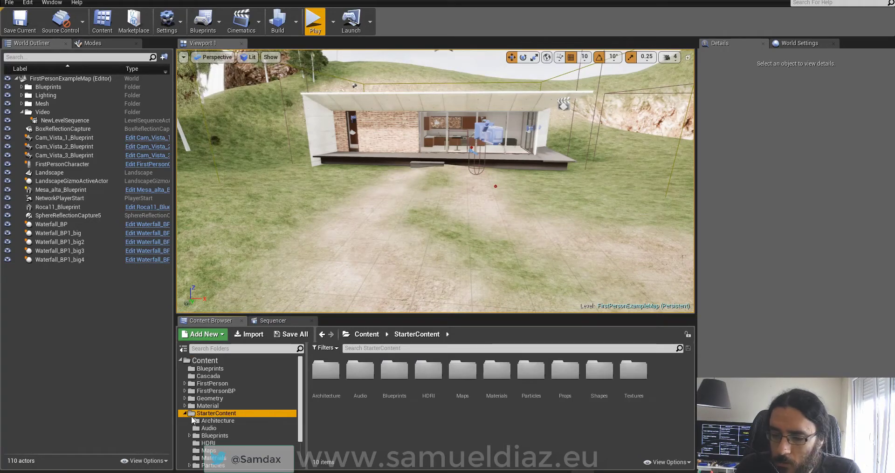
left_click(185, 413)
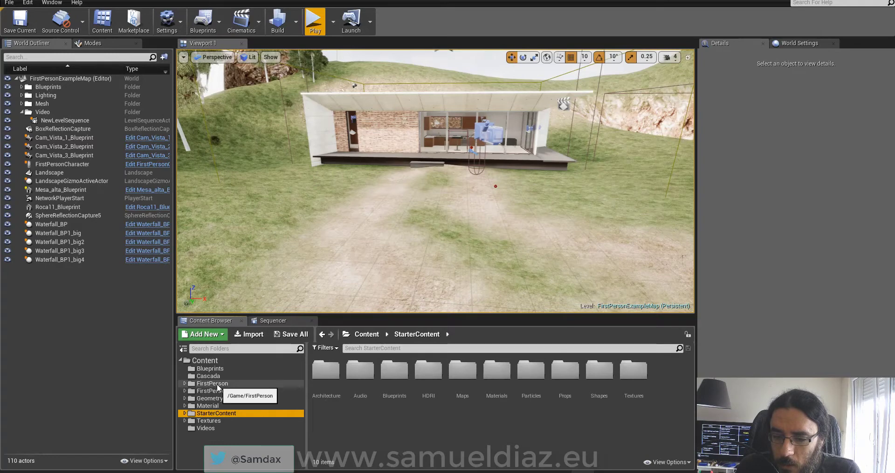
left_click(212, 391)
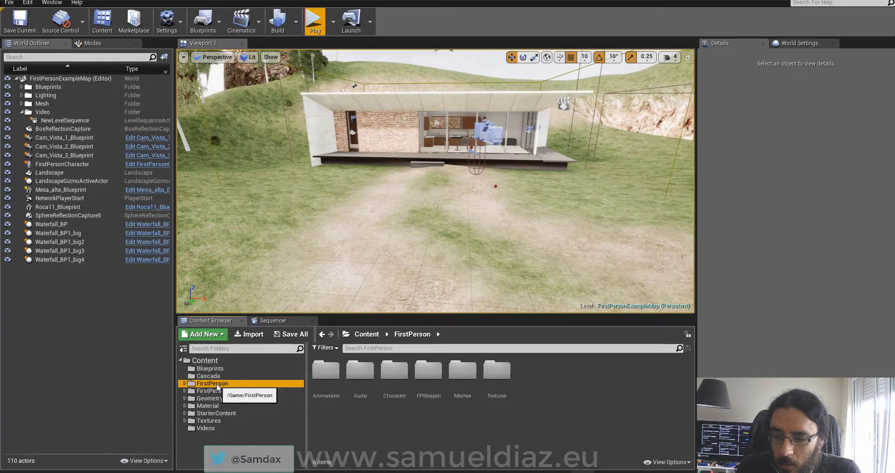
left_click(185, 392)
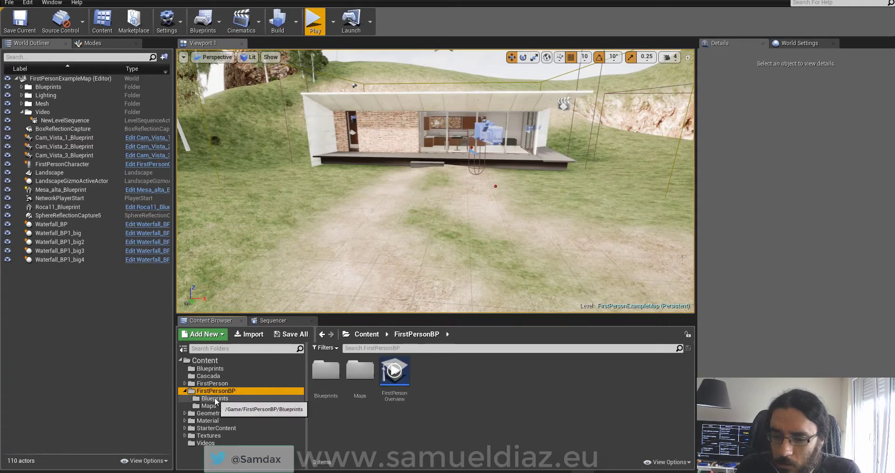
left_click(208, 399)
left_click(209, 407)
double_click(322, 378)
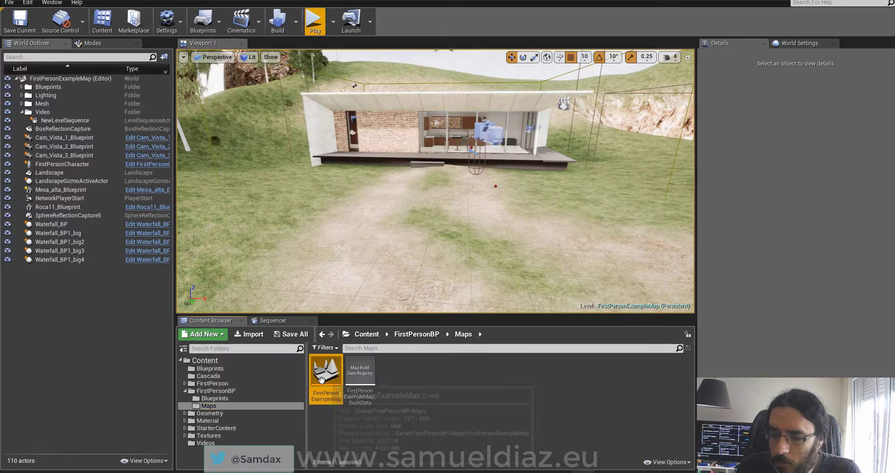
right_click_drag(434, 181, 466, 182)
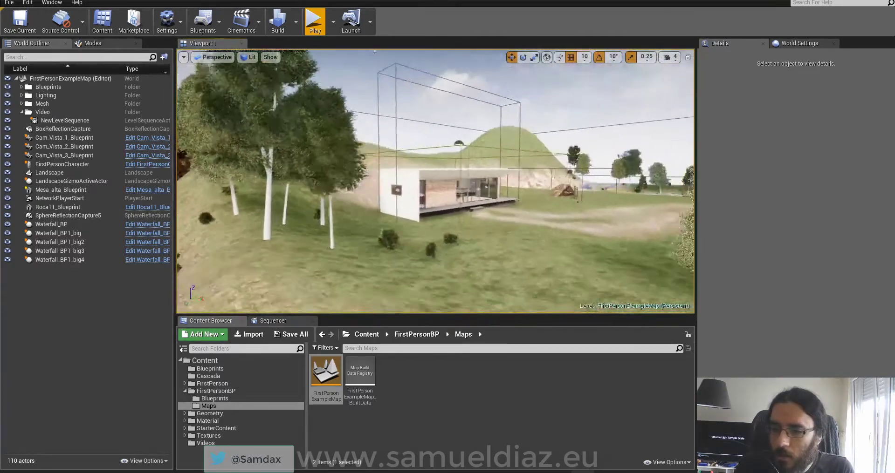
Play-test the level: start from Mi casita, try table leg and colour options, then stop.
left_click(315, 21)
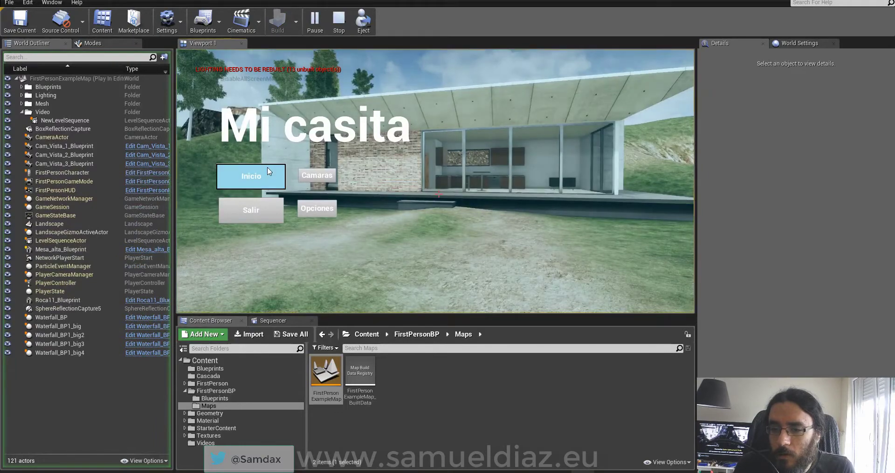
left_click(250, 176)
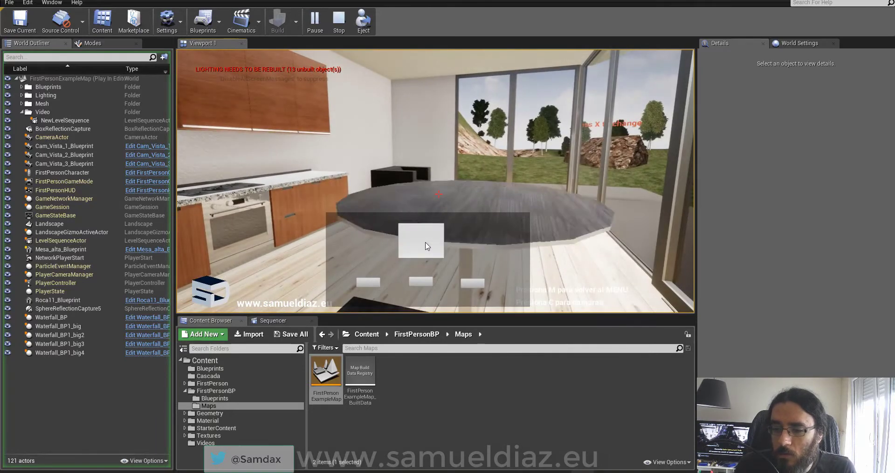
left_click(424, 281)
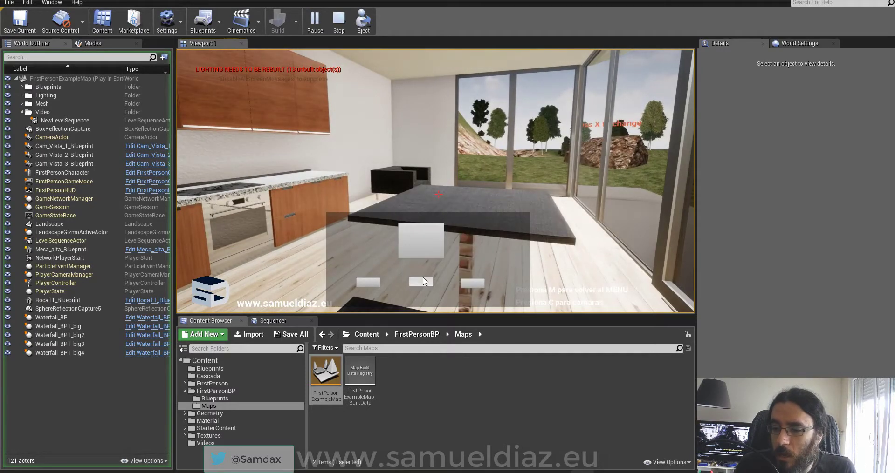
left_click(475, 284)
left_click(368, 284)
left_click(315, 236)
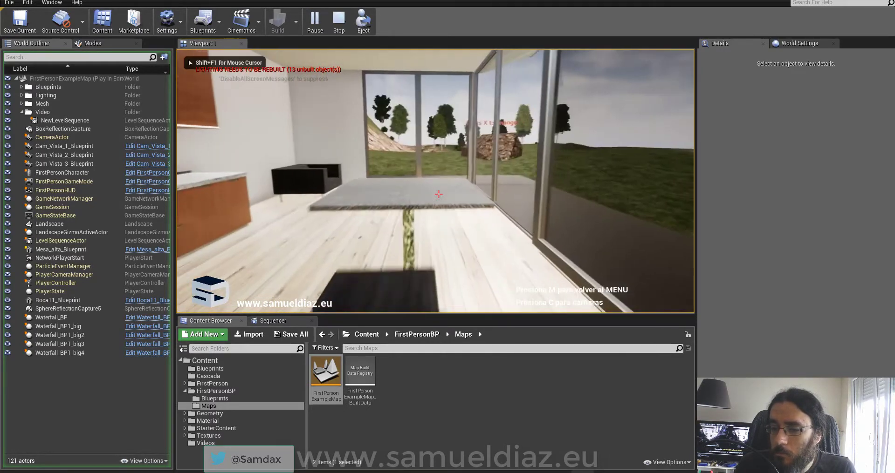
key("Escape")
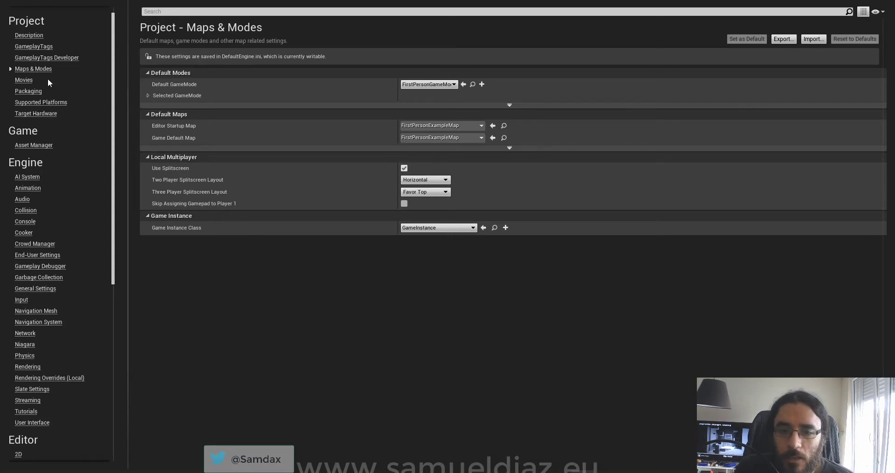
Show the Packaging settings with the advanced options collapsed.
left_click(35, 91)
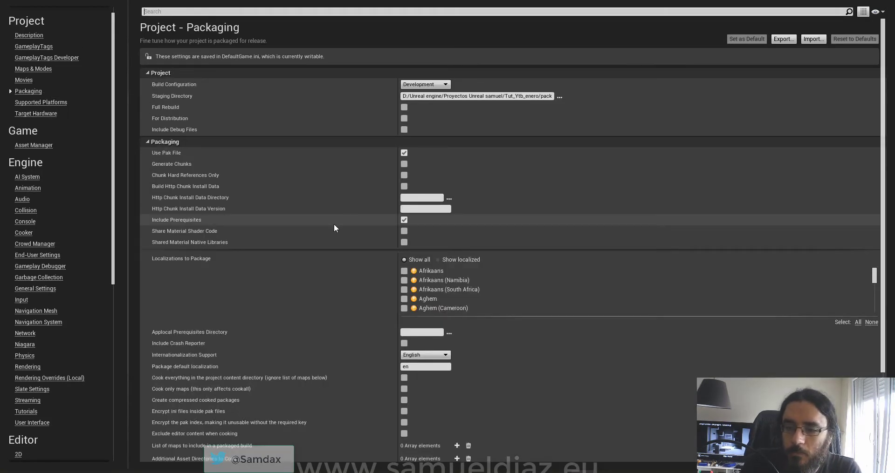
scroll(546, 334, "down", 3)
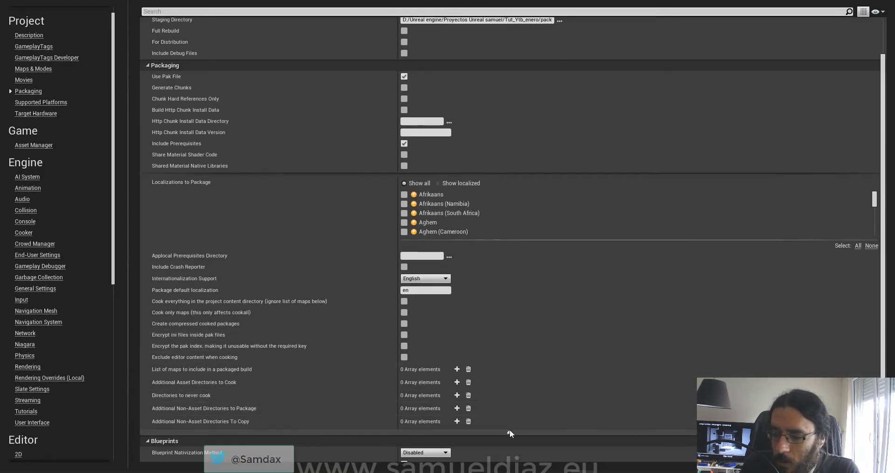
left_click(509, 430)
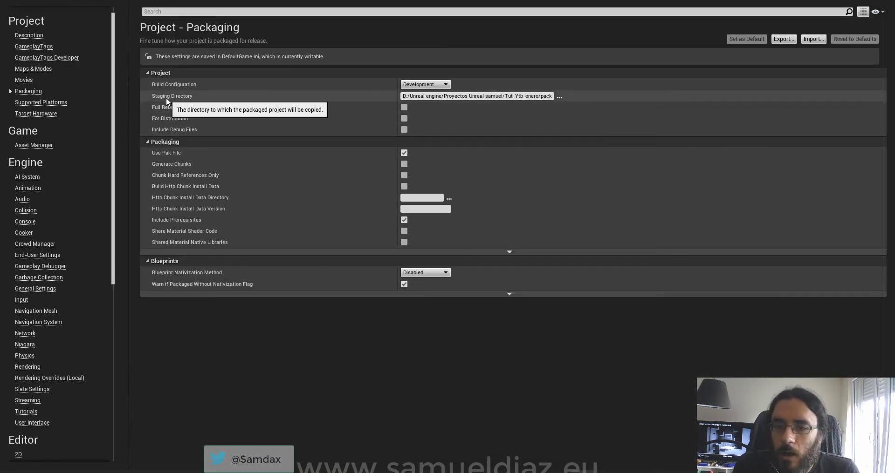
Change Build Configuration from Development to Shipping and browse for a staging directory.
left_click(433, 84)
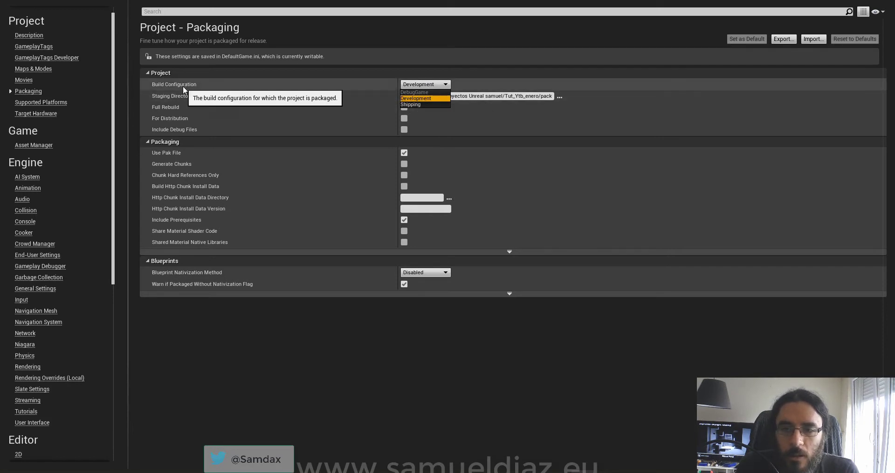
left_click(422, 85)
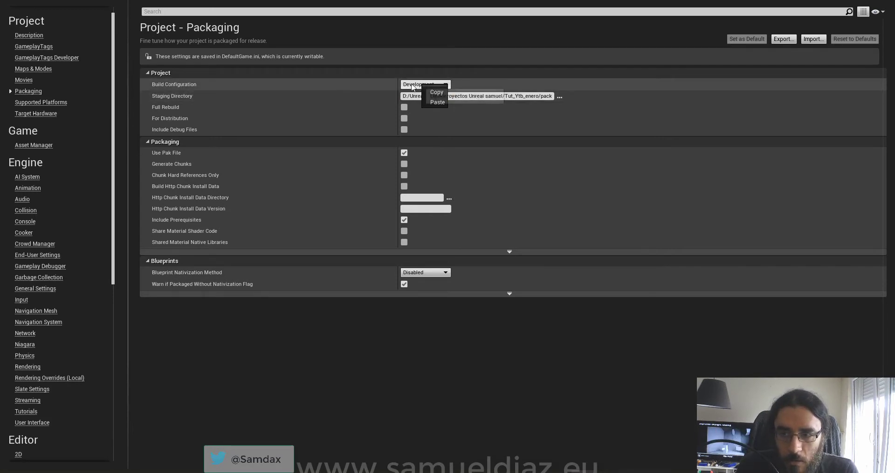
left_click(421, 85)
left_click(420, 85)
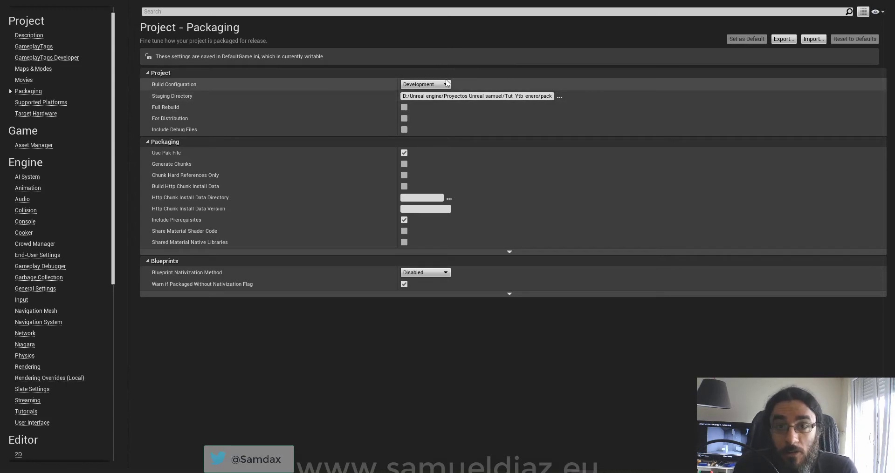
left_click(426, 85)
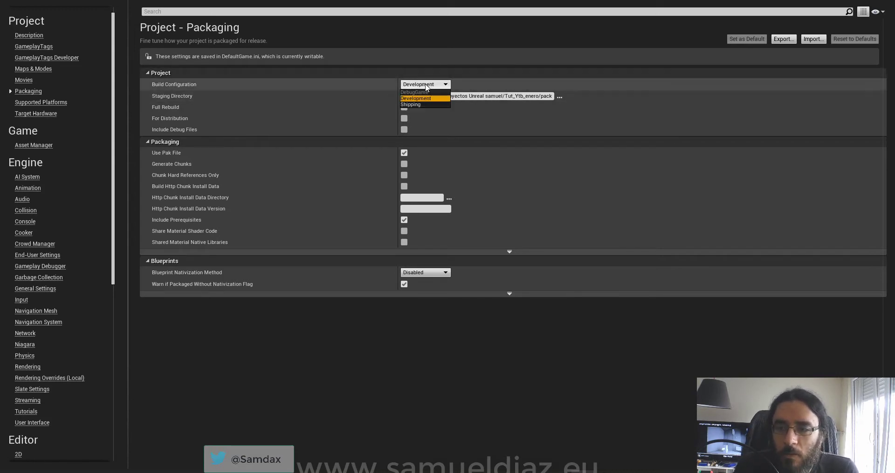
left_click(422, 98)
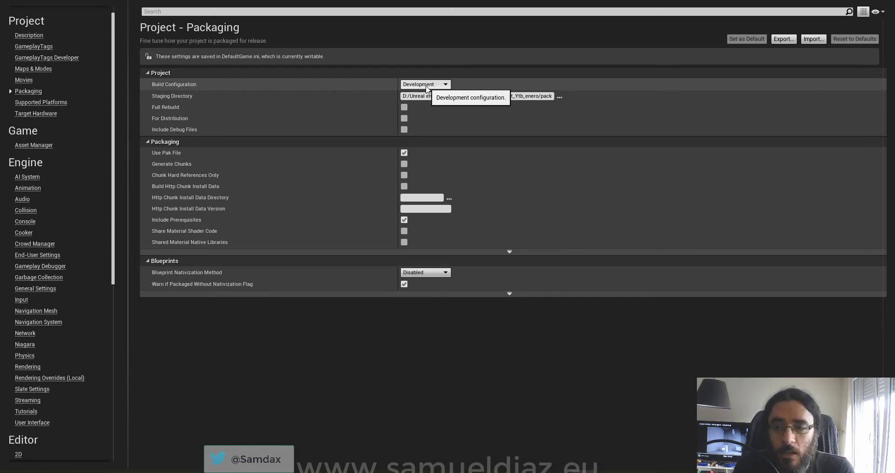
left_click(431, 86)
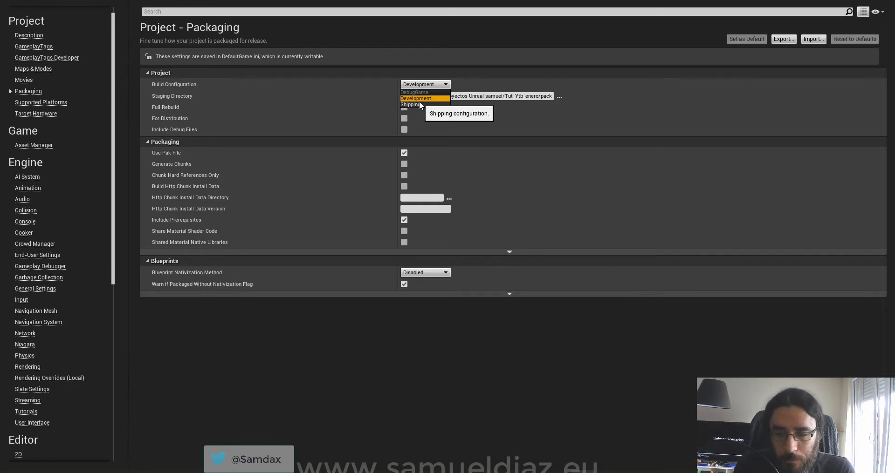
left_click(419, 103)
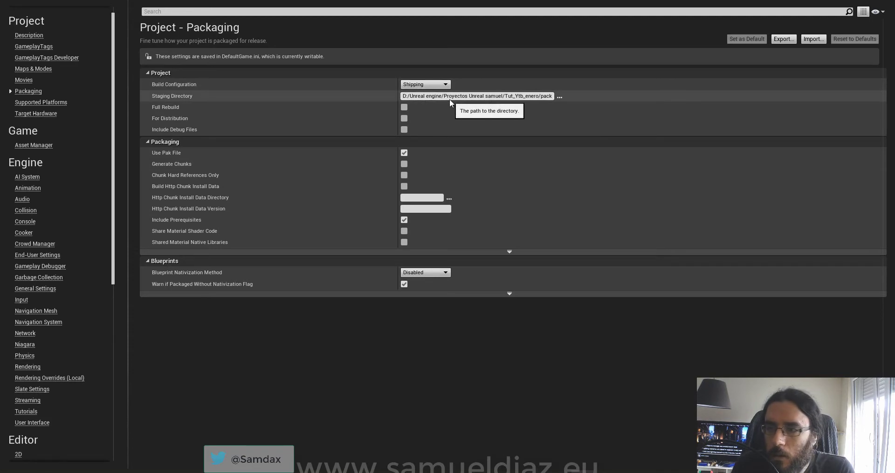
left_click(473, 95)
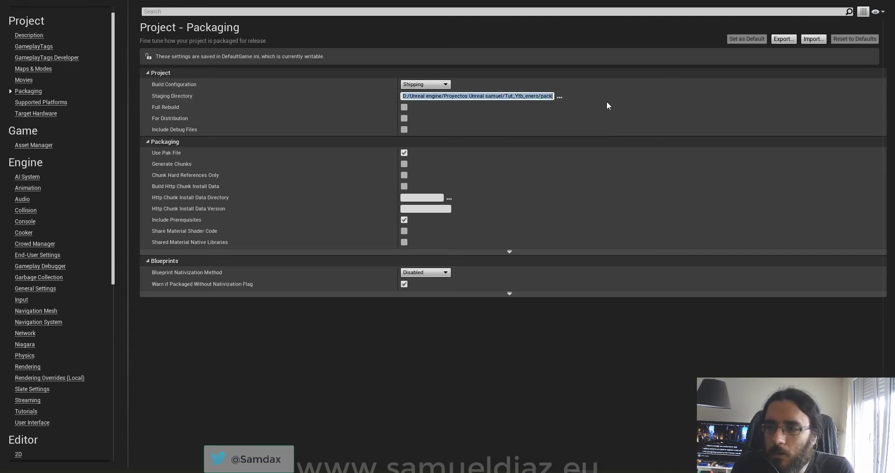
left_click(561, 97)
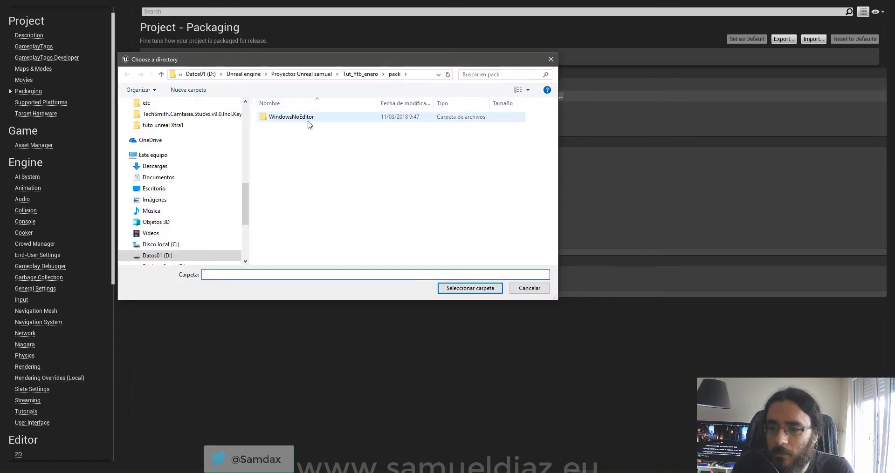
left_click(308, 119)
left_click(313, 162)
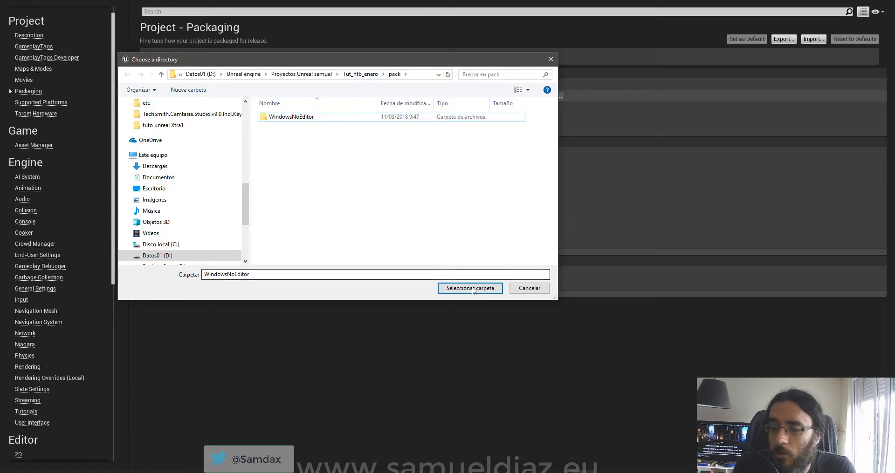
left_click(529, 288)
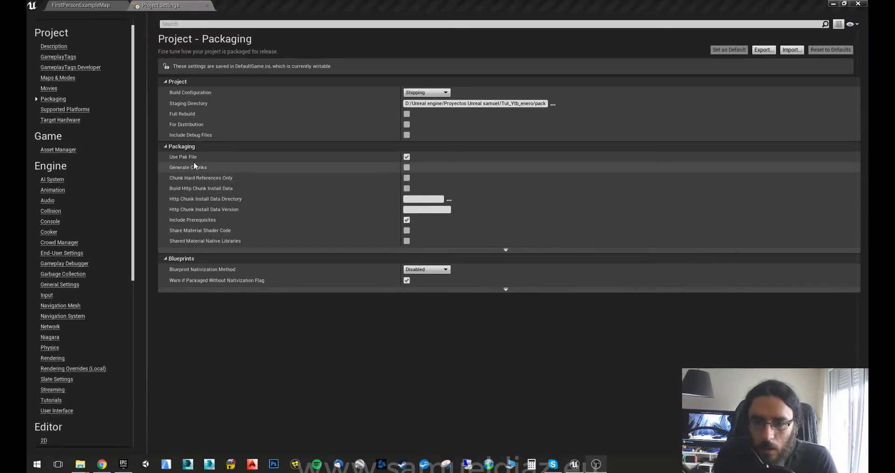
mouse_move(187, 161)
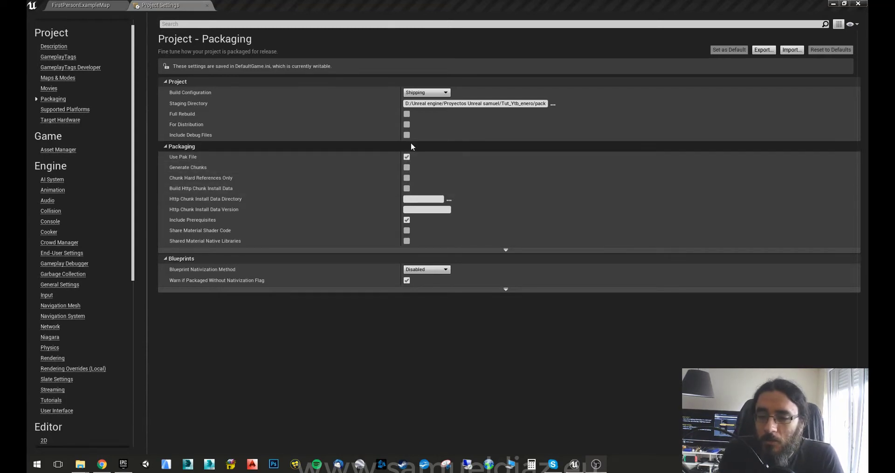
left_click(406, 158)
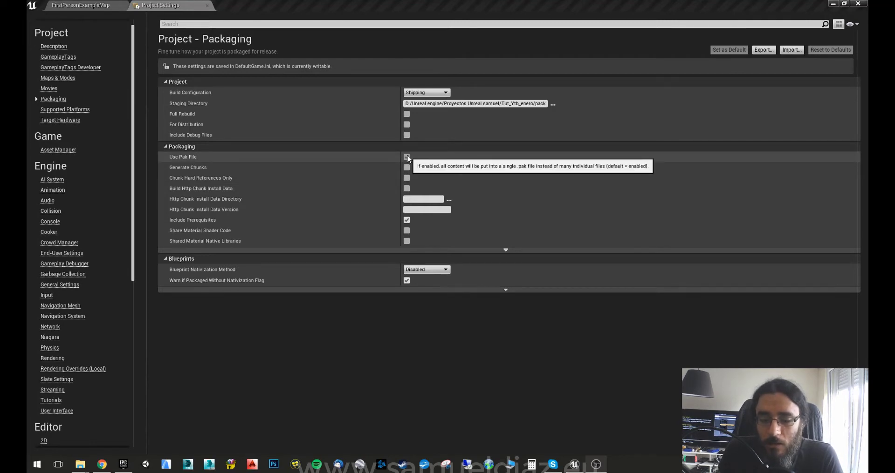
left_click(407, 157)
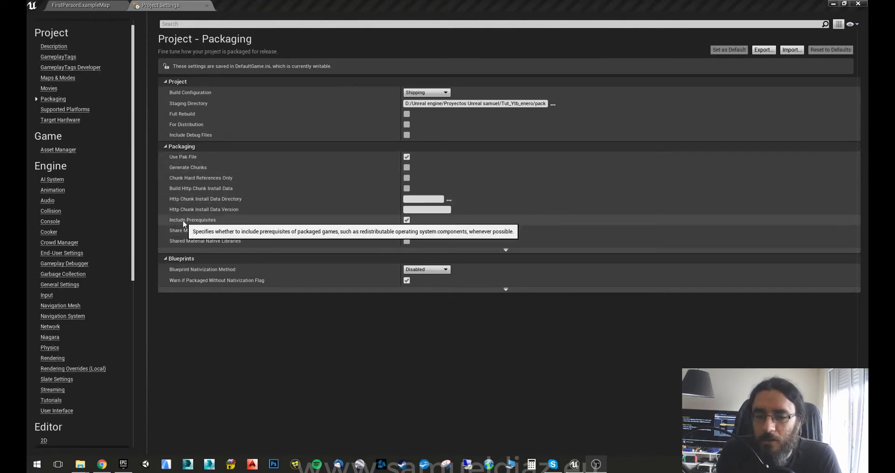
left_click(407, 221)
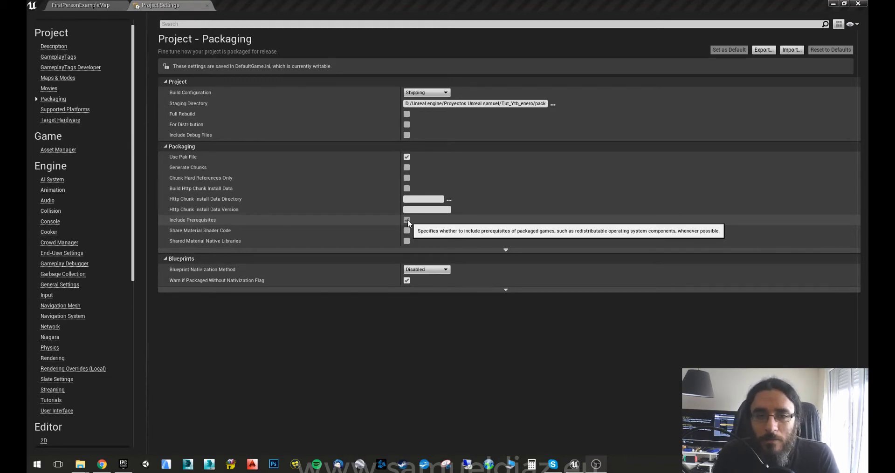
left_click(379, 224)
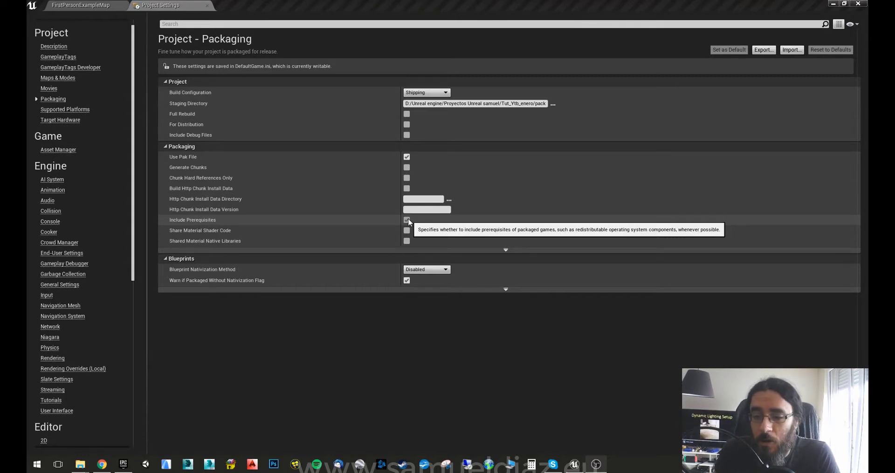
left_click(407, 219)
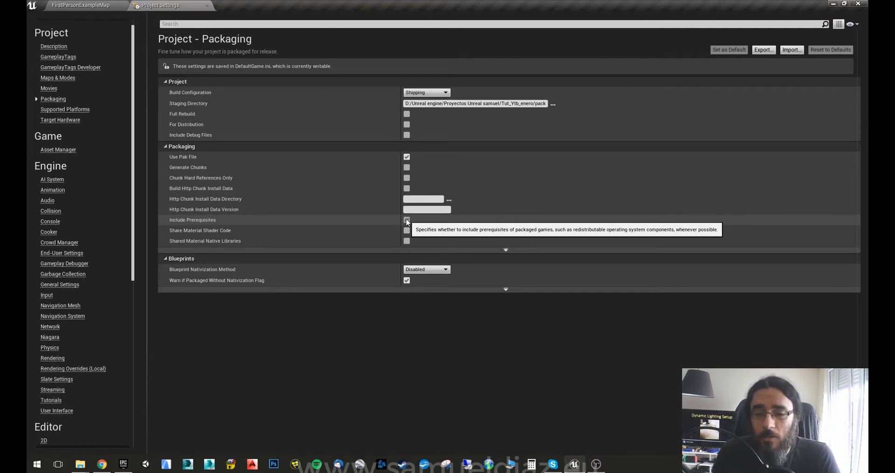
left_click(406, 219)
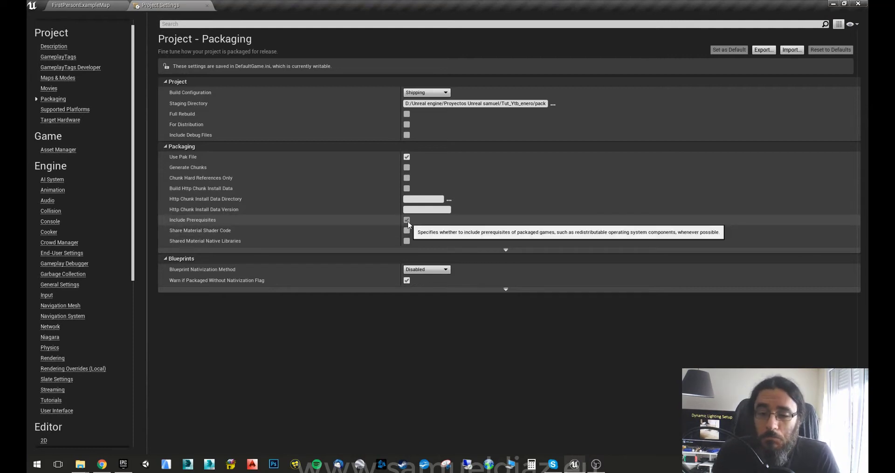
Enable Create compressed cooked packages in the advanced Packaging options.
left_click(506, 251)
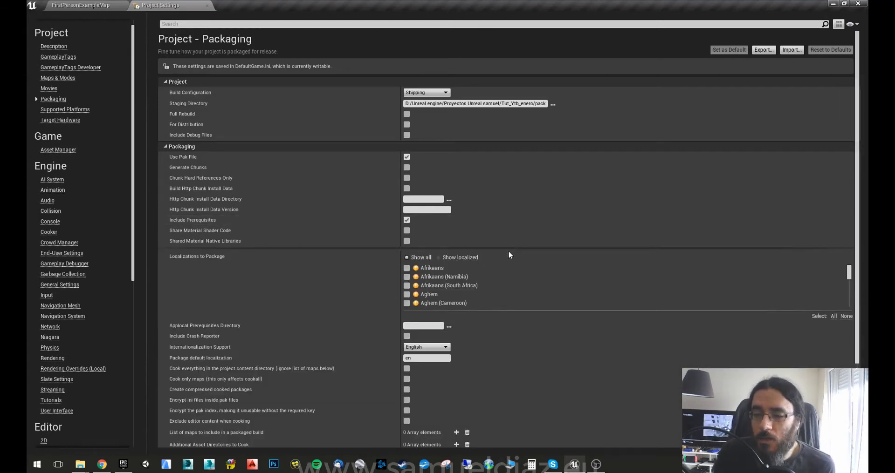
scroll(509, 255, "down", 1)
scroll(509, 250, "down", 4)
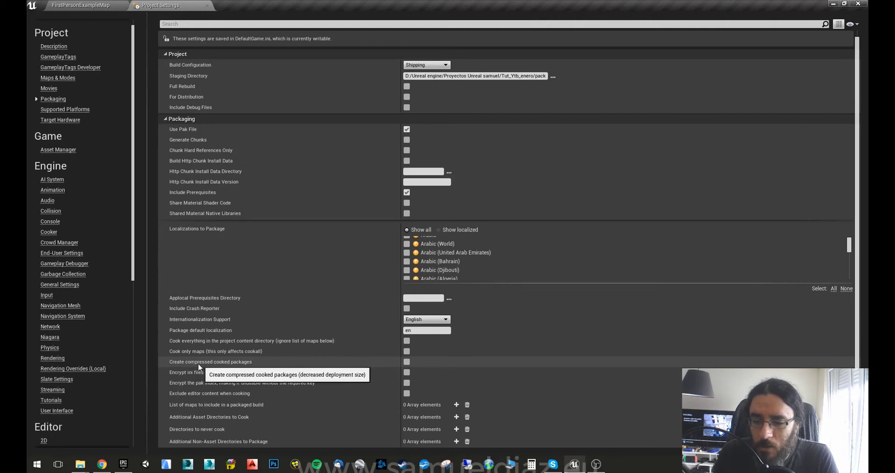
left_click(406, 362)
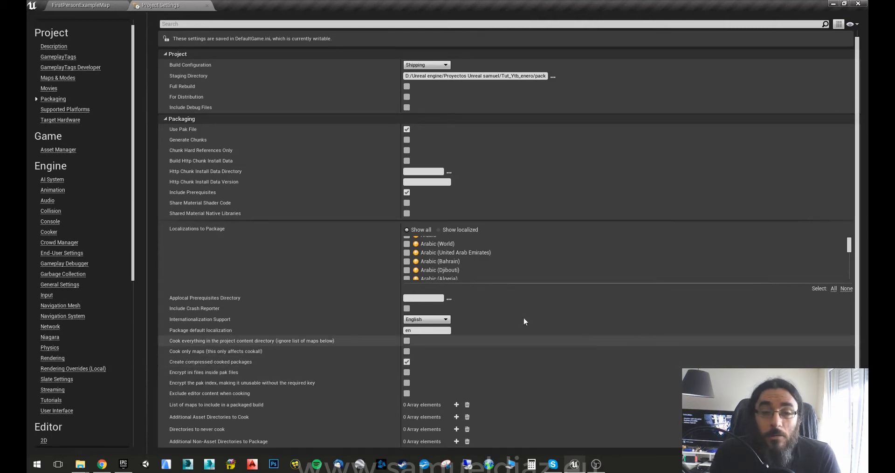
Collapse and re-expand the advanced Packaging options to review them.
scroll(353, 379, "down", 3)
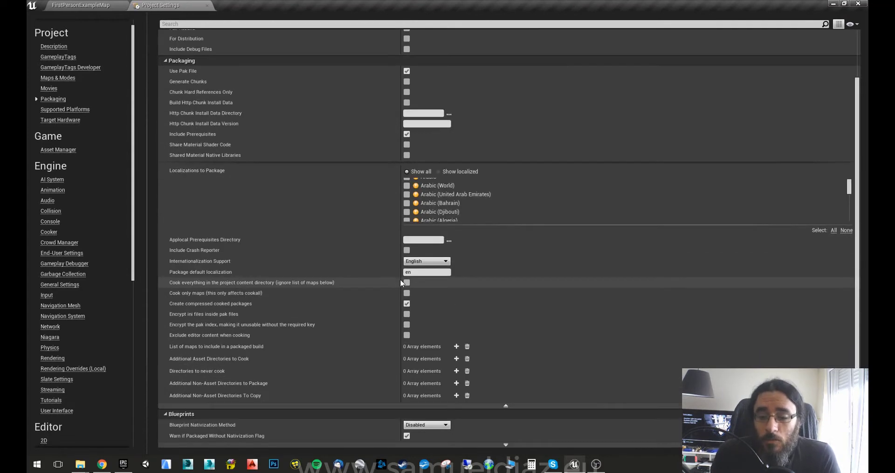
left_click(506, 406)
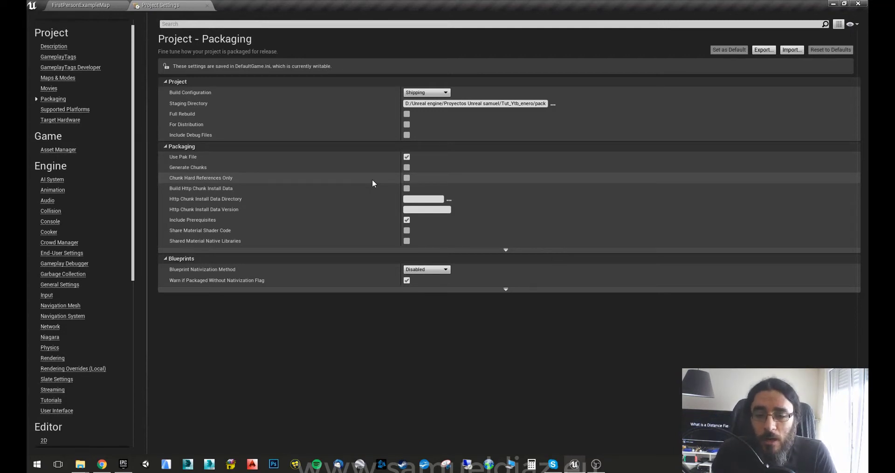
left_click(505, 250)
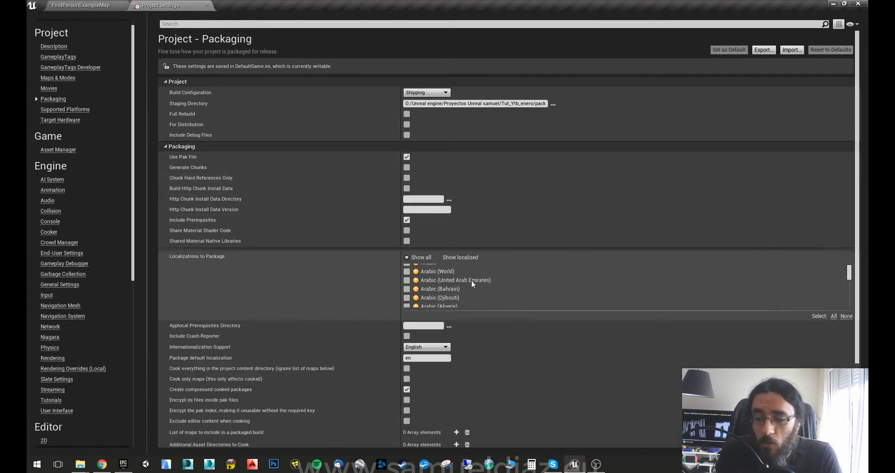
scroll(468, 317, "down", 3)
scroll(465, 329, "down", 1)
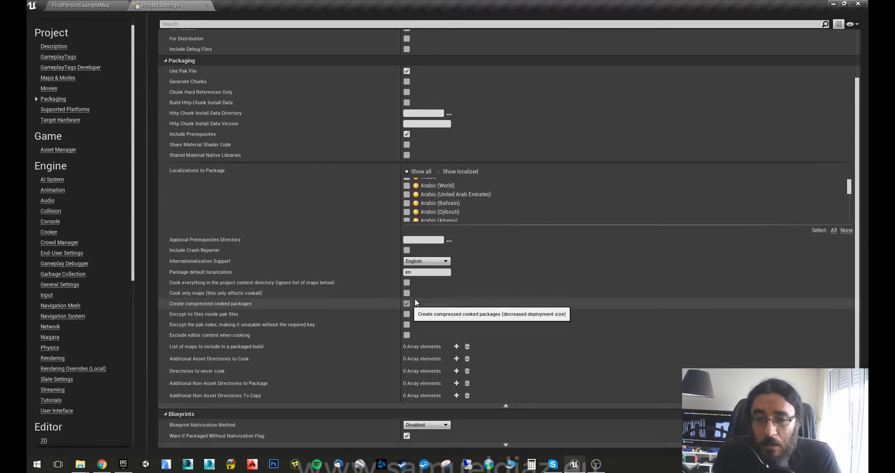
left_click(505, 406)
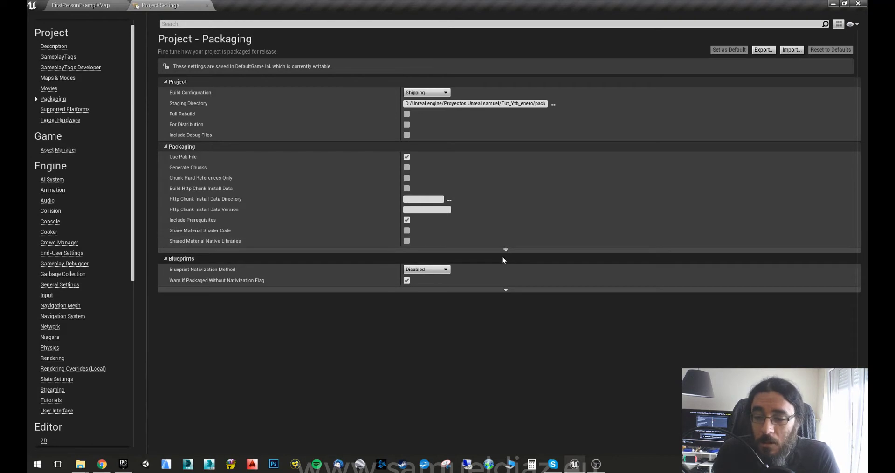
left_click(505, 251)
scroll(491, 340, "down", 2)
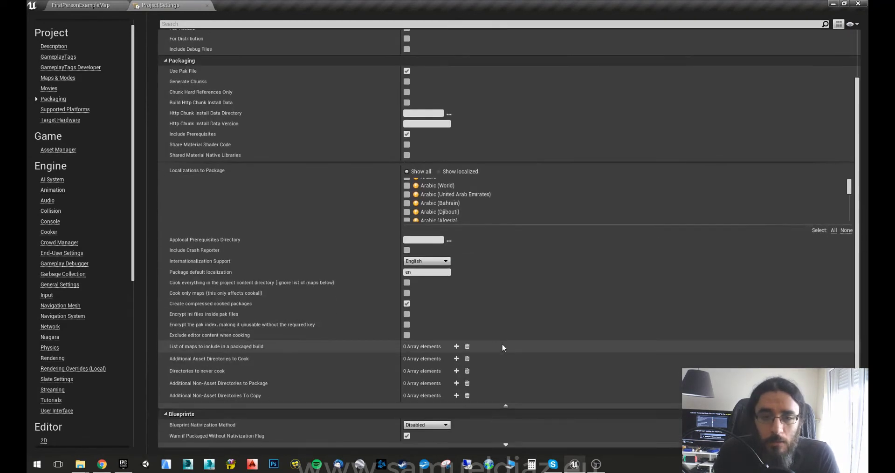
scroll(502, 345, "up", 3)
scroll(495, 340, "down", 3)
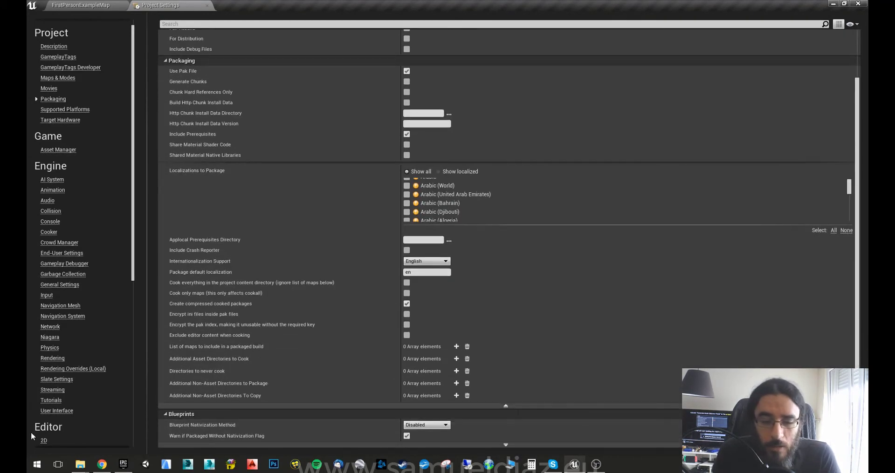
Make Windows the only supported platform by unchecking All Platforms and Xbox One.
left_click(53, 390)
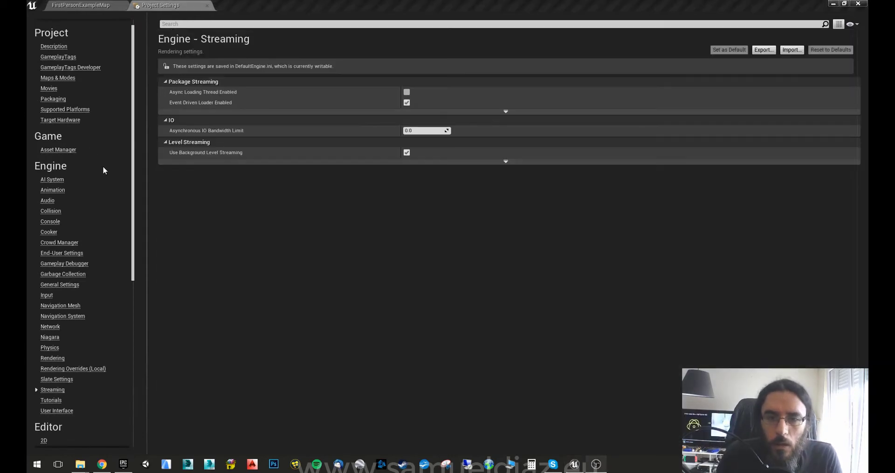
left_click(65, 112)
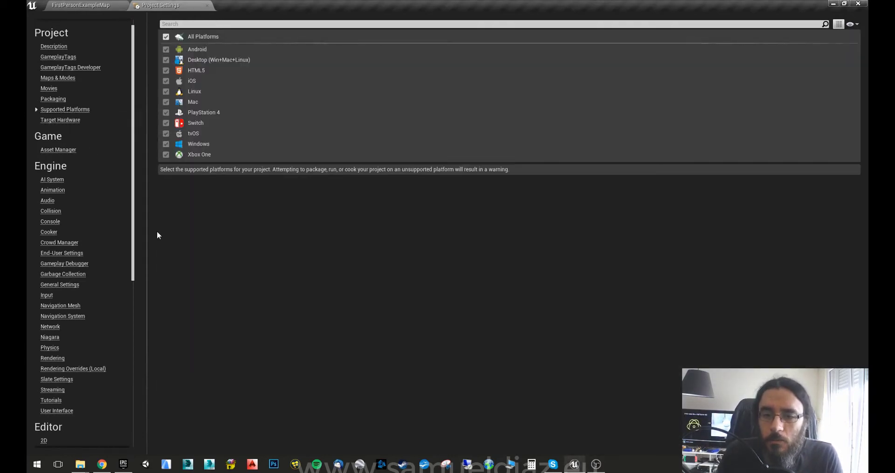
left_click(166, 37)
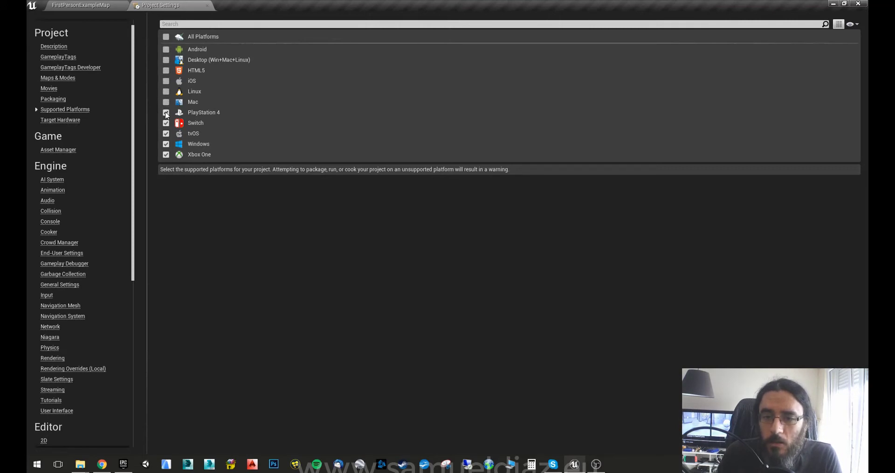
left_click(166, 155)
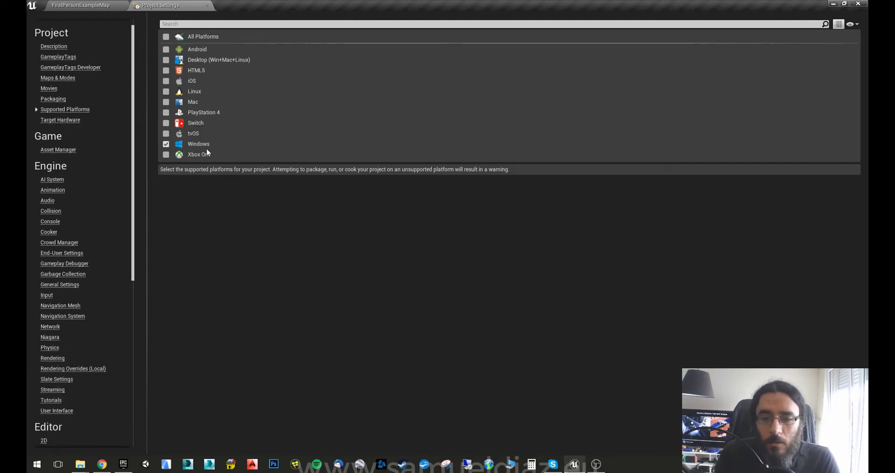
left_click(52, 119)
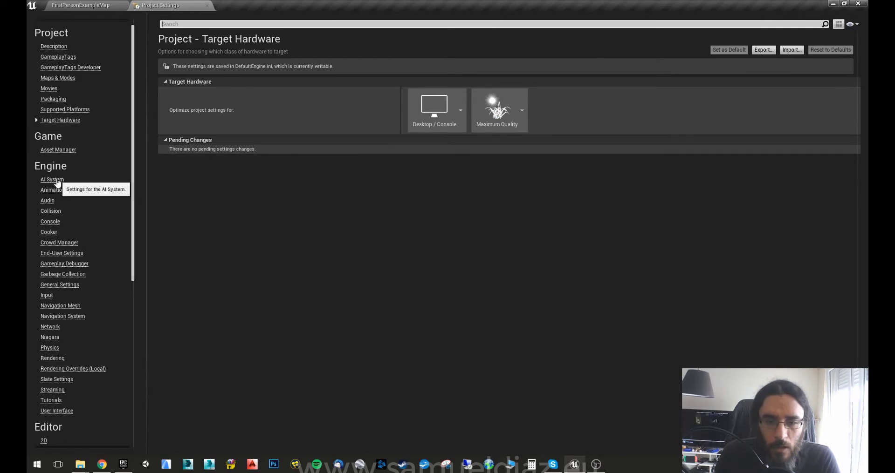
left_click(52, 360)
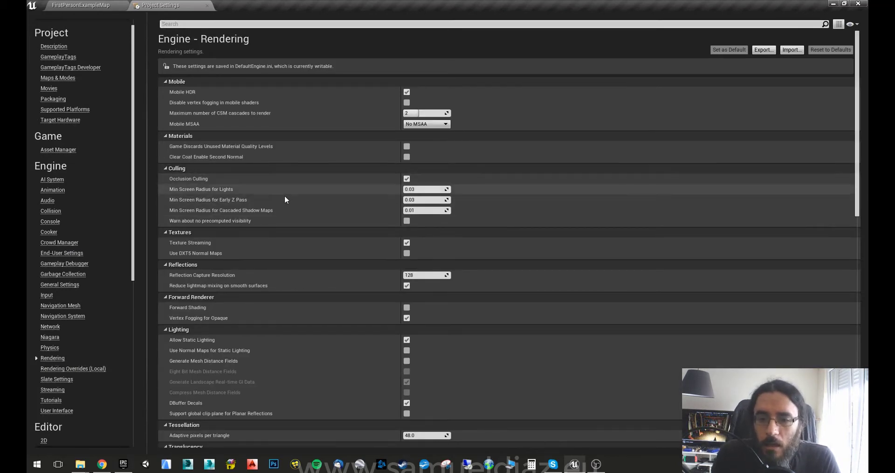
scroll(285, 202, "down", 3)
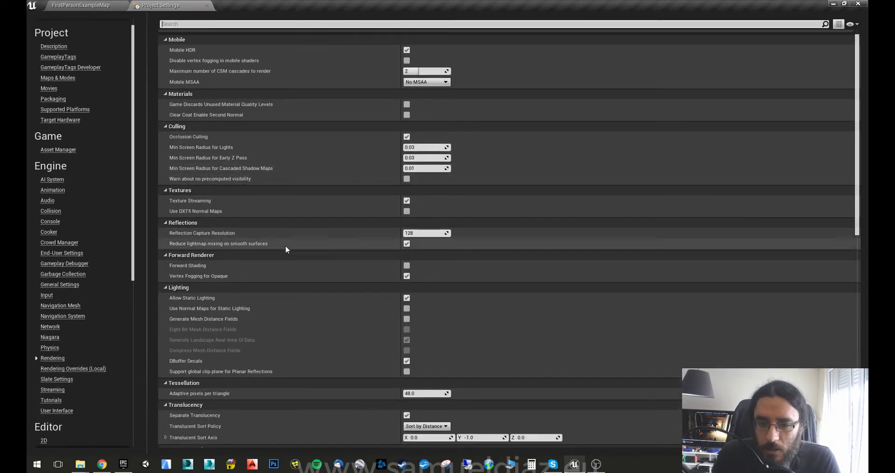
scroll(255, 256, "down", 1)
scroll(255, 256, "down", 1)
scroll(260, 252, "down", 1)
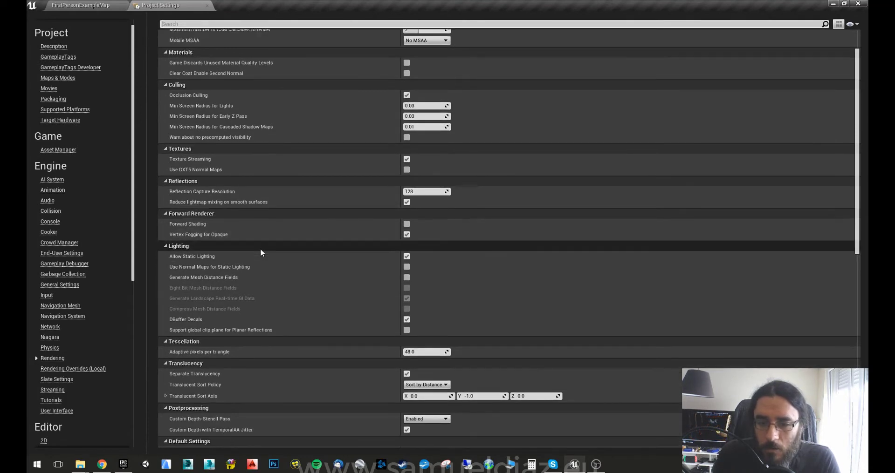
scroll(257, 319, "down", 3)
scroll(256, 320, "down", 2)
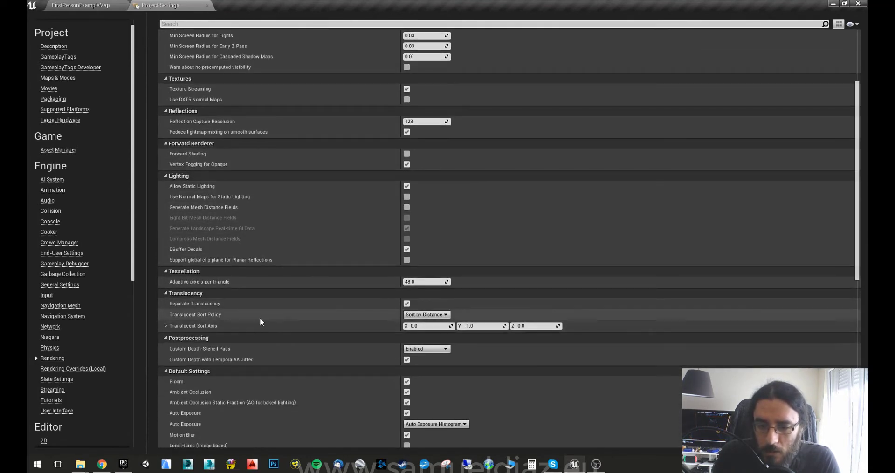
scroll(262, 320, "down", 2)
scroll(264, 319, "down", 3)
scroll(264, 319, "down", 3)
scroll(264, 319, "down", 3)
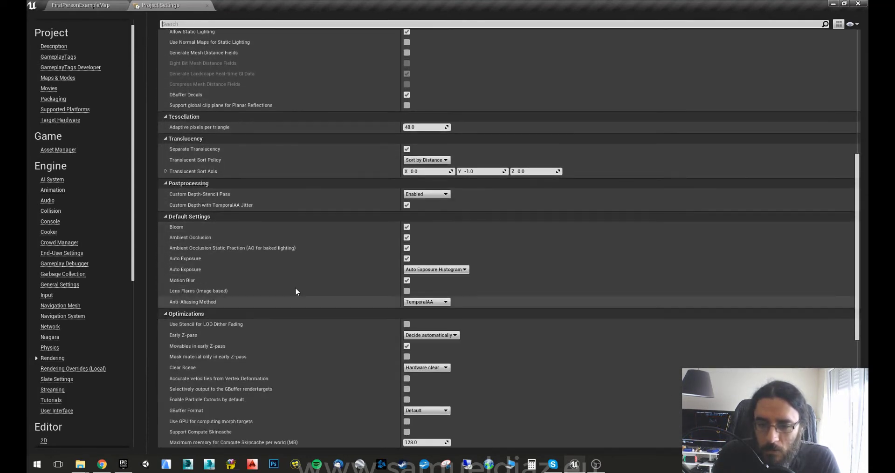
mouse_move(194, 301)
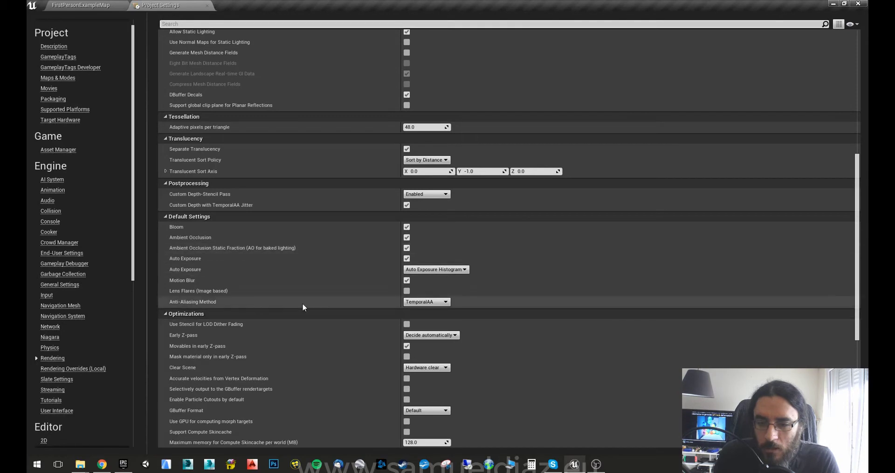
left_click(424, 302)
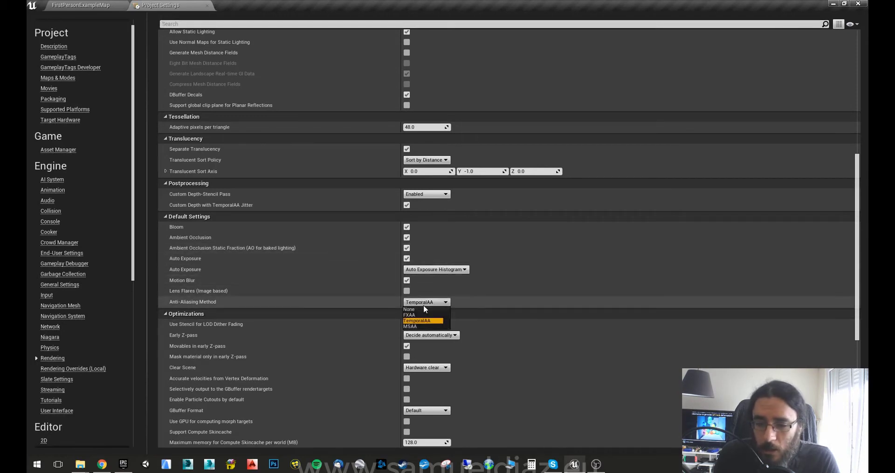
left_click(431, 322)
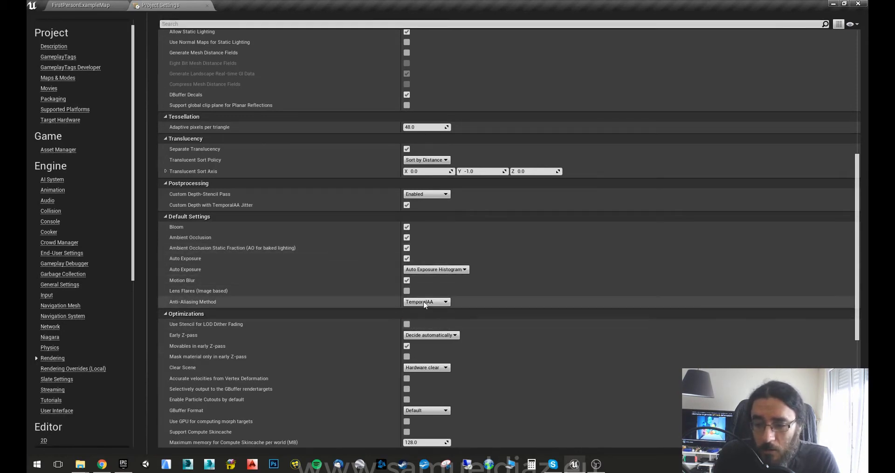
scroll(289, 329, "down", 2)
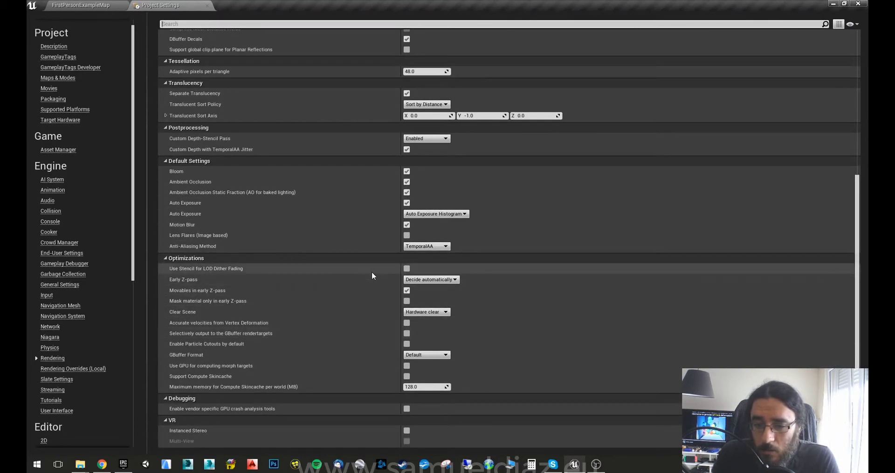
scroll(311, 298, "down", 1)
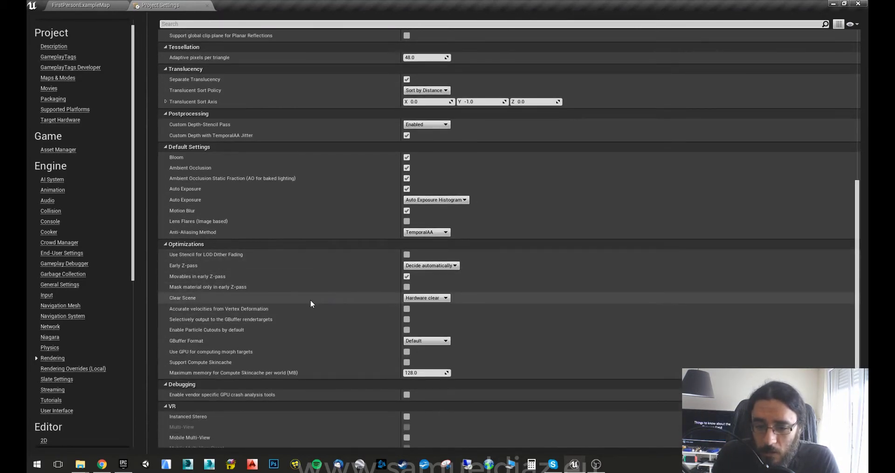
scroll(311, 304, "down", 1)
scroll(242, 359, "down", 1)
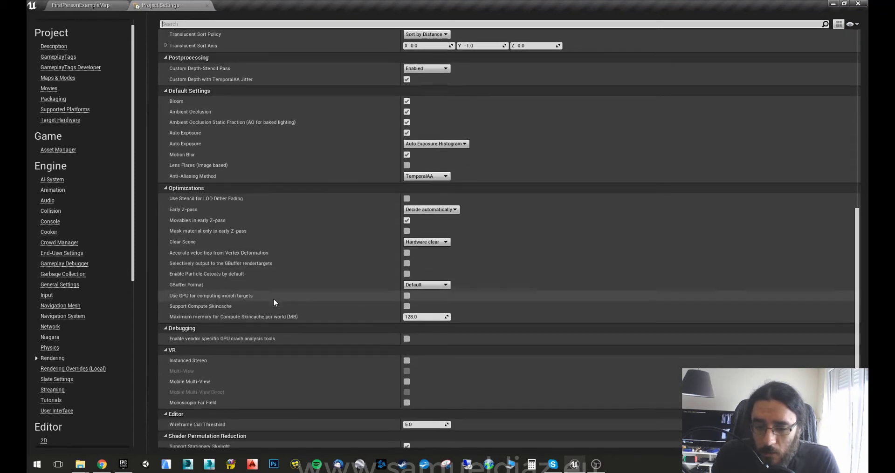
scroll(253, 350, "down", 2)
scroll(271, 354, "down", 1)
scroll(280, 357, "down", 1)
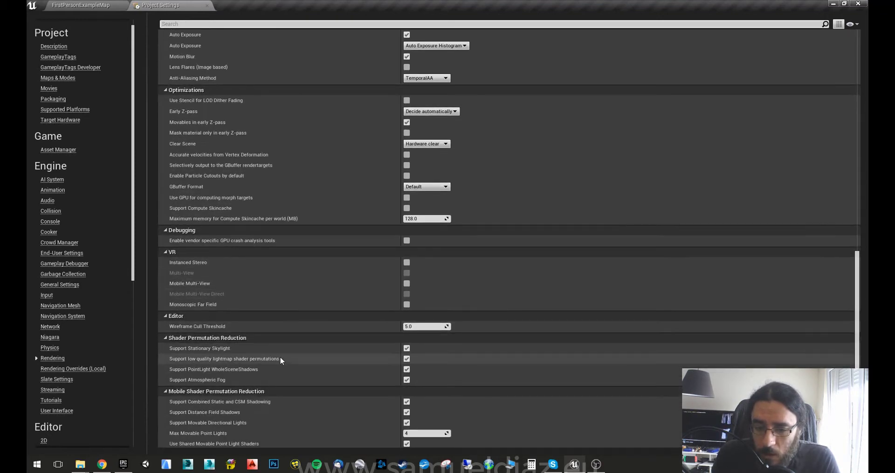
scroll(301, 359, "up", 4)
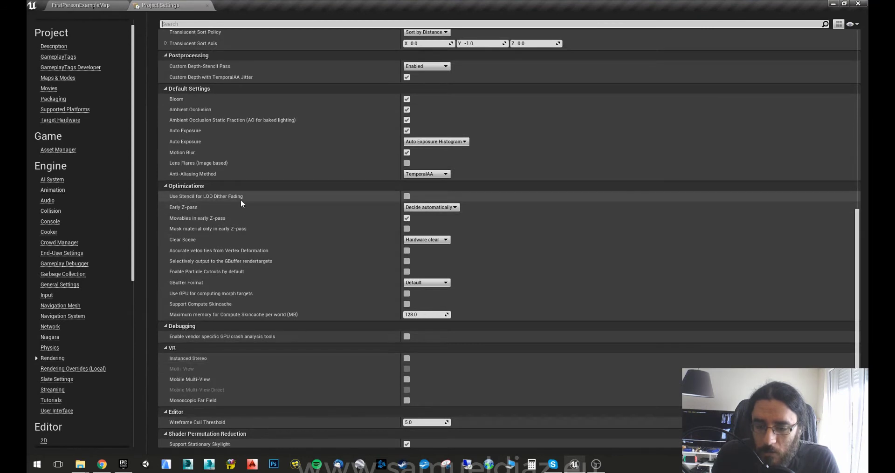
scroll(269, 264, "up", 2)
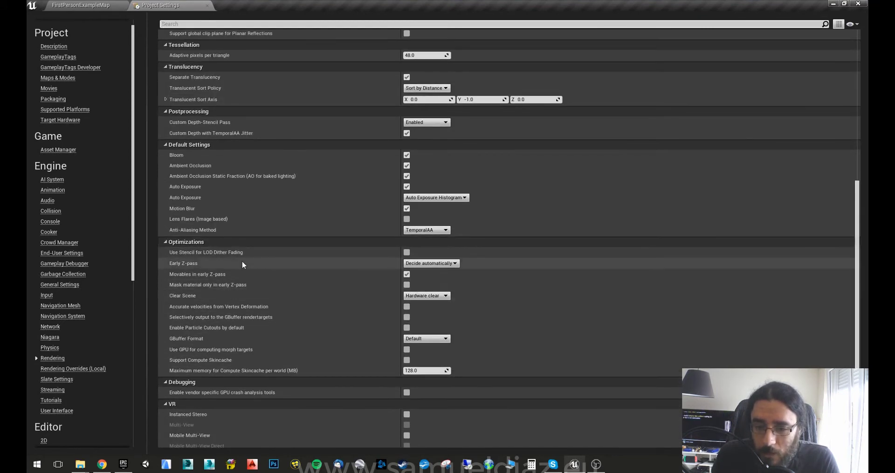
scroll(287, 328, "up", 2)
scroll(281, 282, "up", 1)
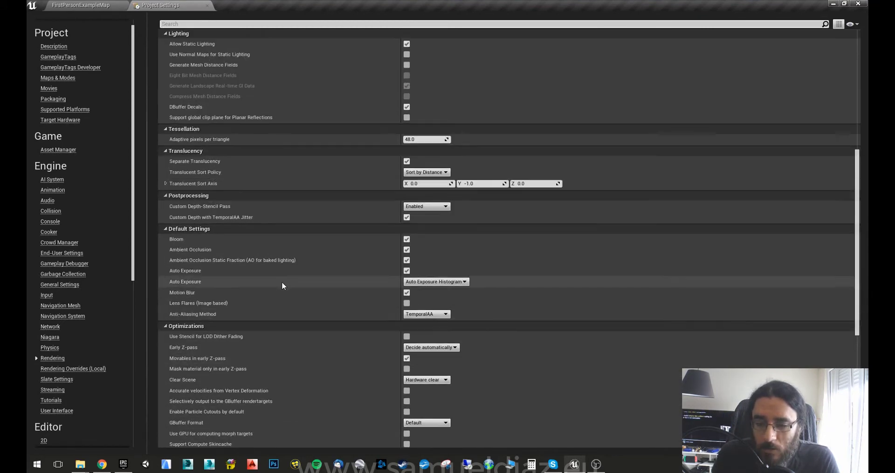
scroll(283, 287, "up", 1)
scroll(282, 289, "up", 2)
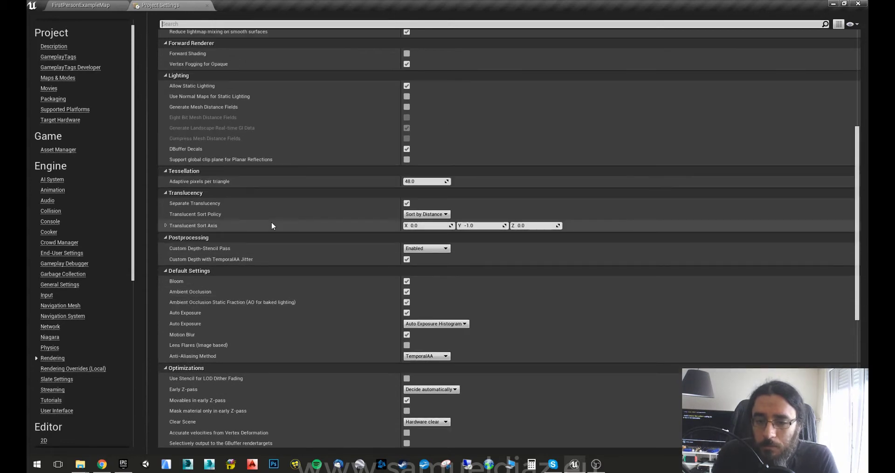
scroll(271, 222, "up", 2)
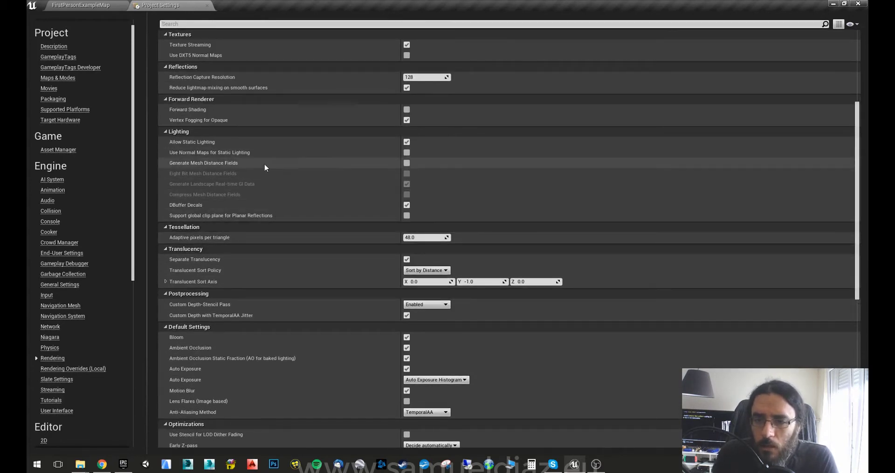
scroll(260, 214, "up", 2)
scroll(261, 212, "up", 2)
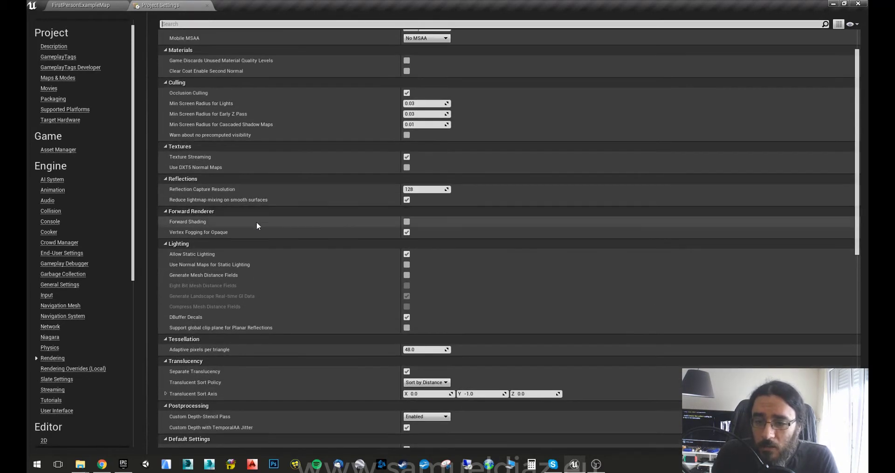
scroll(253, 226, "up", 3)
Go through Engine > Streaming to the Platforms > Windows settings page.
scroll(253, 226, "up", 1)
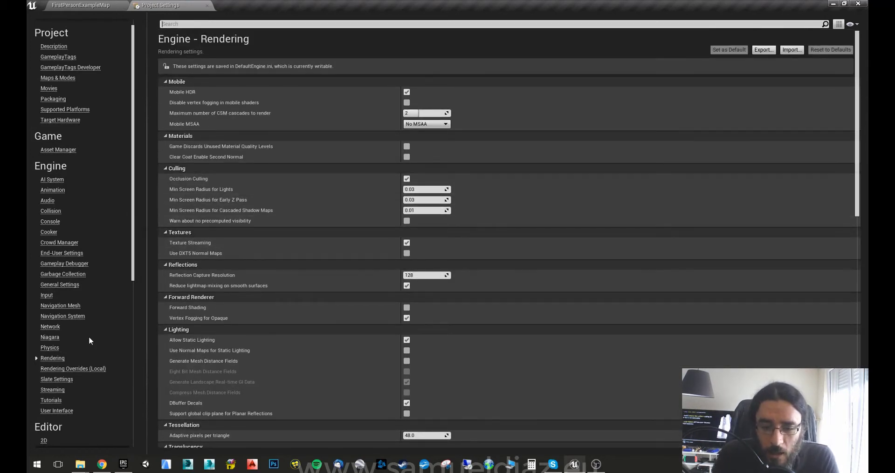
left_click(60, 391)
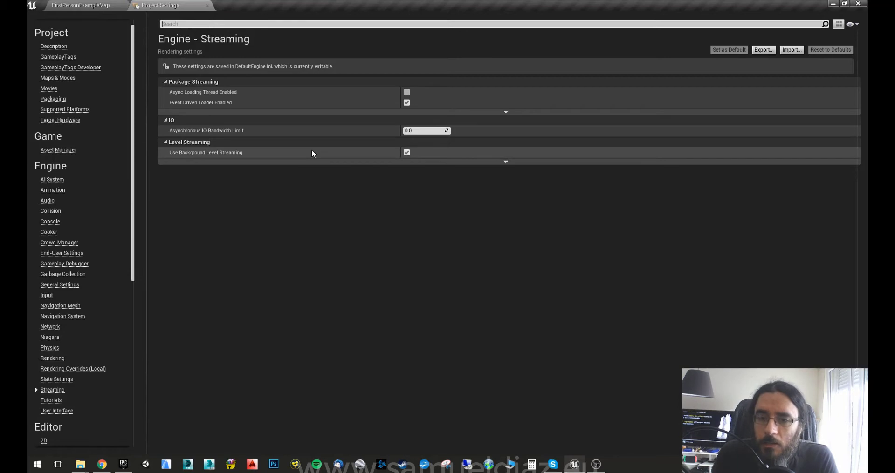
mouse_move(186, 102)
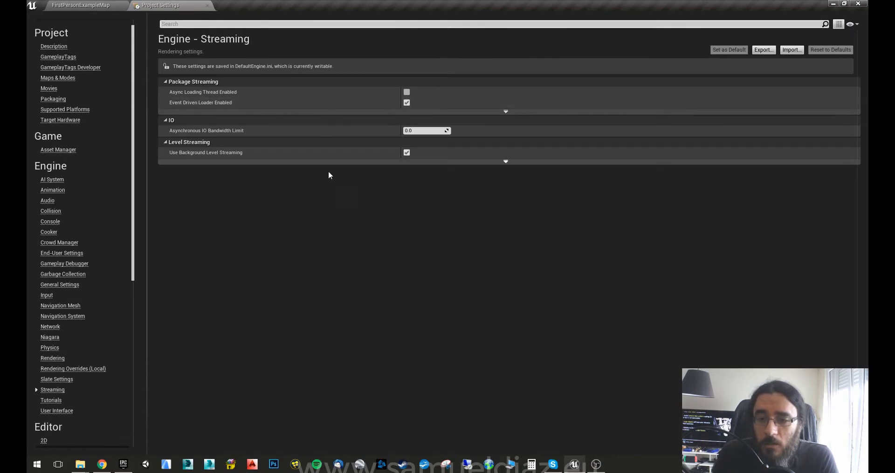
scroll(102, 223, "down", 10)
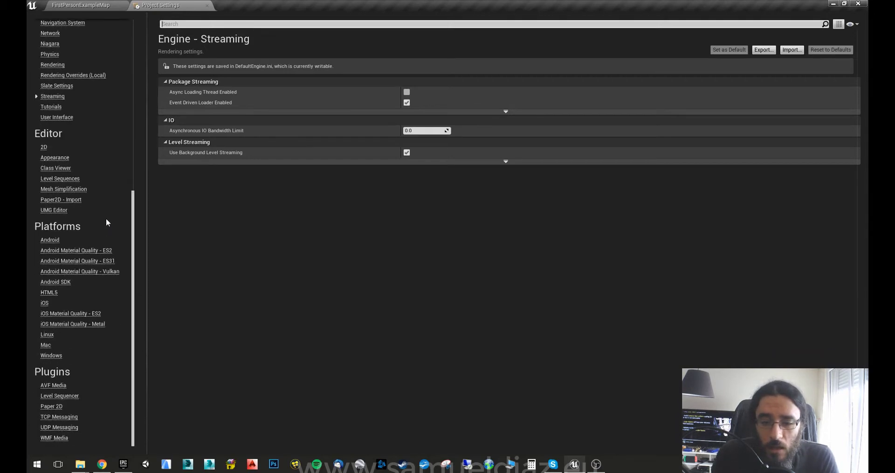
left_click(53, 355)
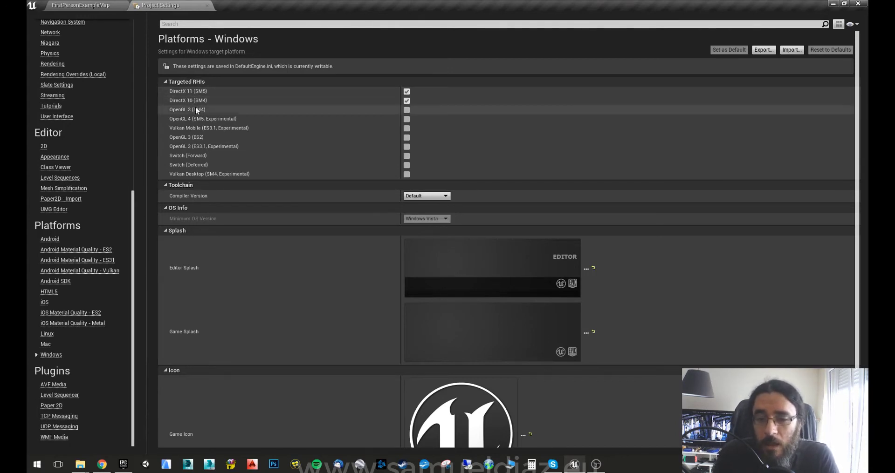
left_click(419, 196)
left_click(419, 203)
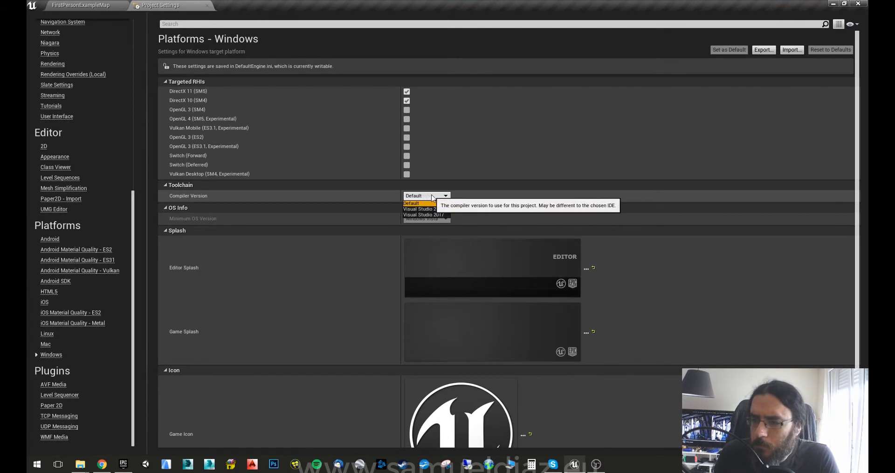
scroll(256, 236, "down", 1)
scroll(256, 235, "down", 1)
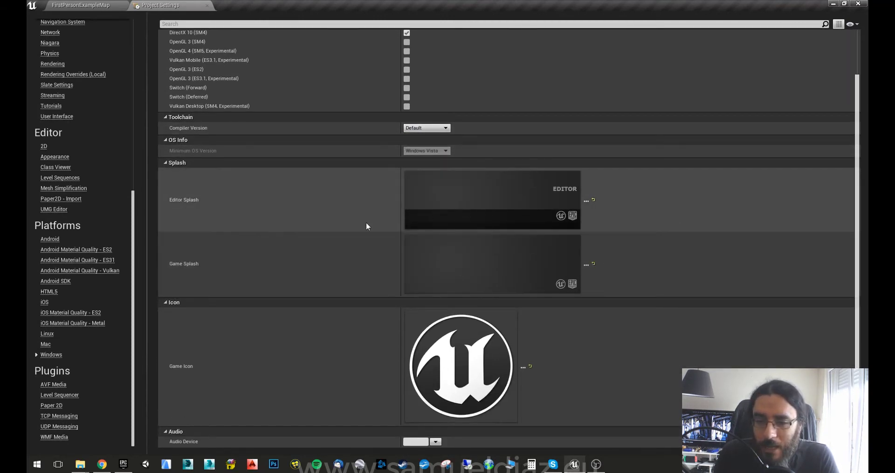
mouse_move(482, 210)
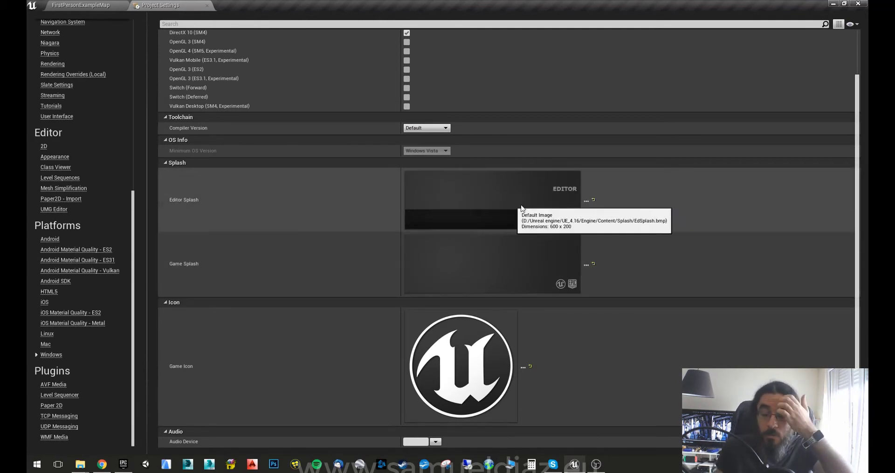
left_click(586, 201)
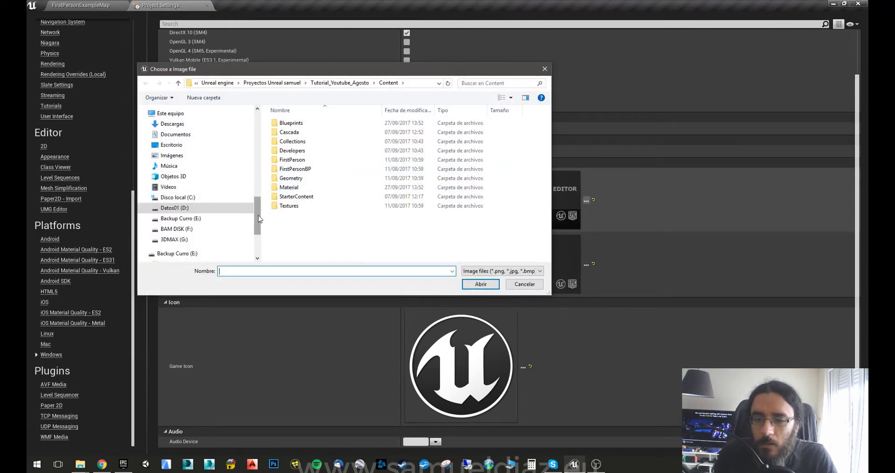
scroll(259, 219, "up", 7)
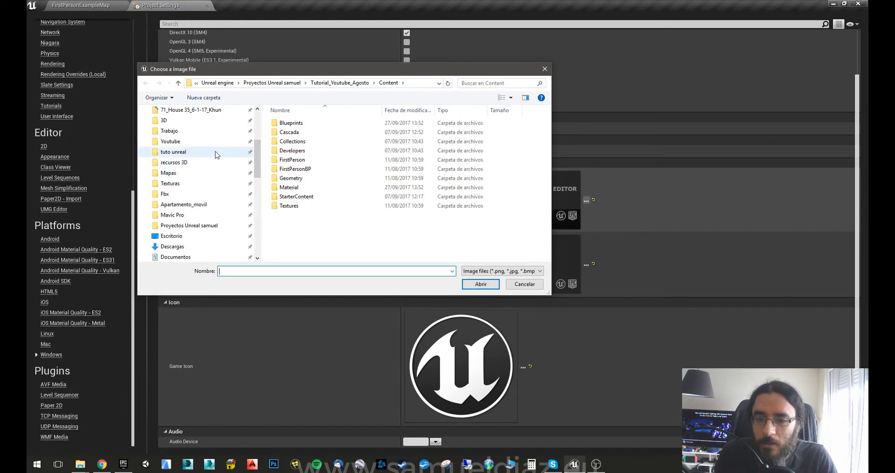
left_click(217, 153)
scroll(353, 195, "down", 3)
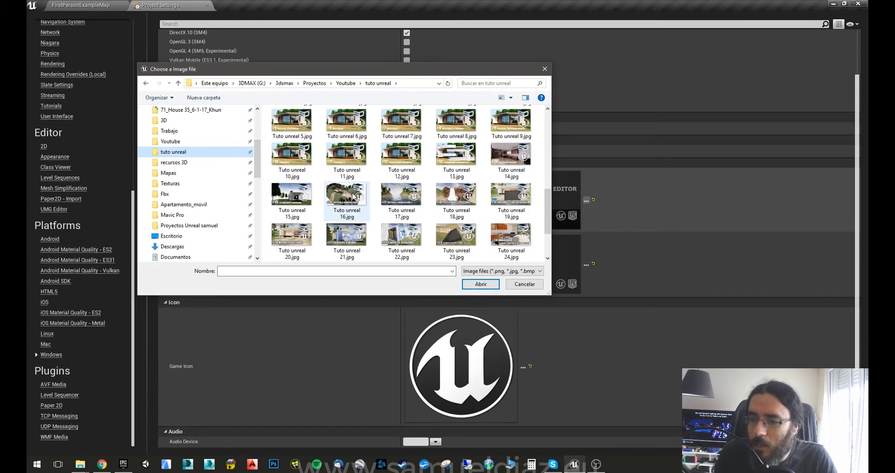
scroll(343, 219, "down", 2)
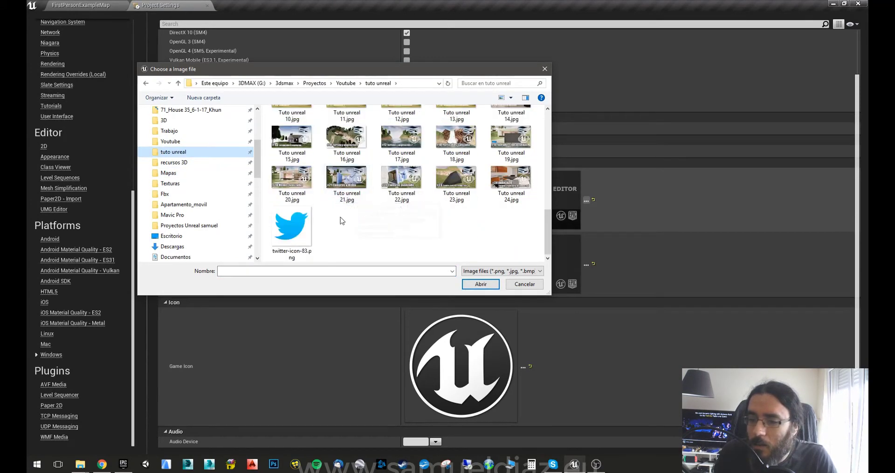
double_click(505, 181)
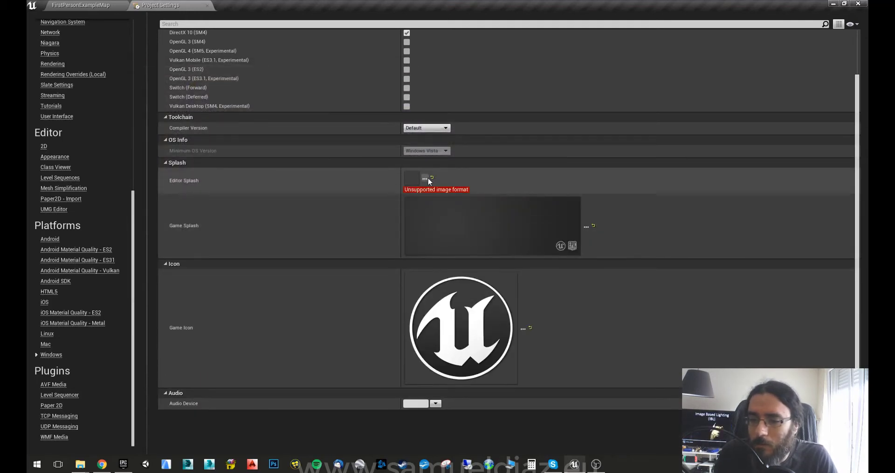
left_click(424, 178)
left_click(507, 274)
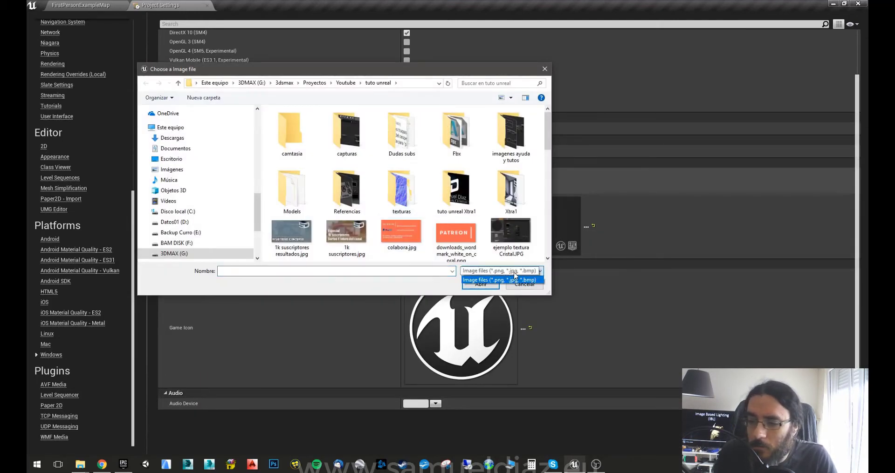
left_click(520, 280)
scroll(527, 212, "down", 10)
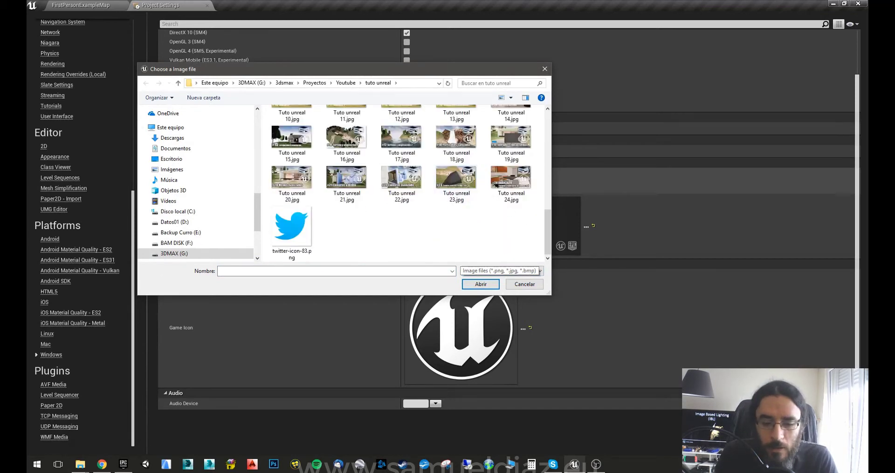
key("Escape")
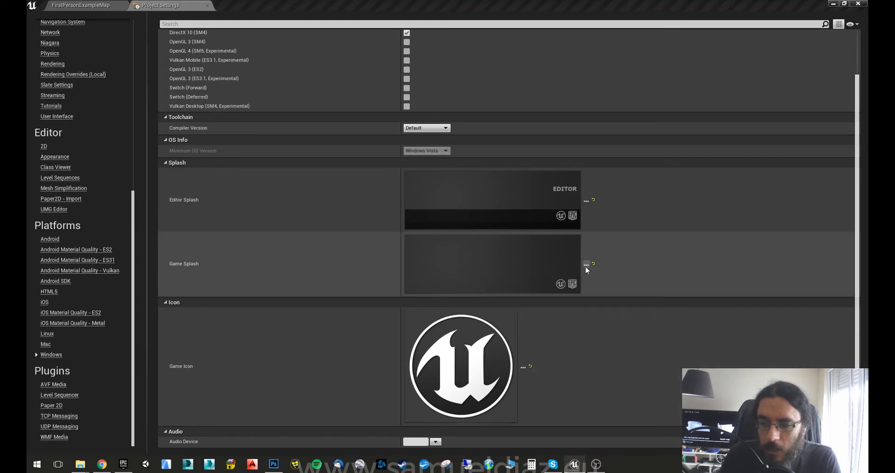
Set the Windows Game Splash to the #24 AVANZADO image.
left_click(586, 266)
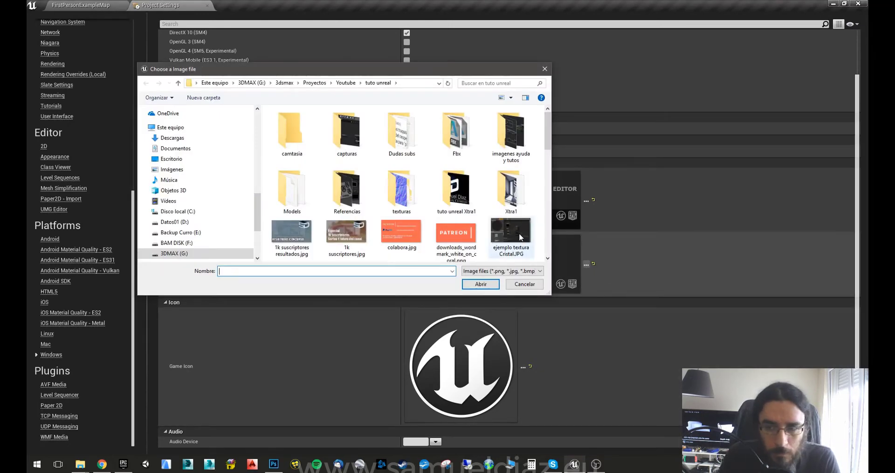
scroll(516, 228, "down", 5)
double_click(290, 233)
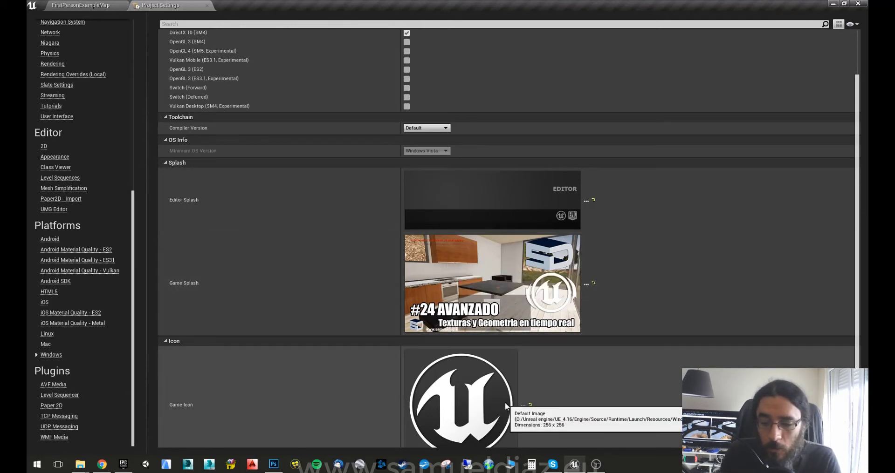
Set the Game Icon to the solo logo_box.ico SD logo file.
left_click(524, 406)
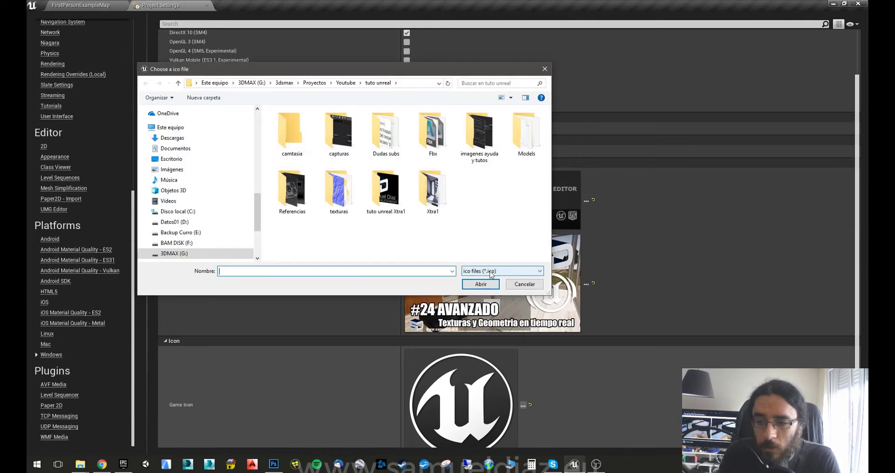
left_click(523, 285)
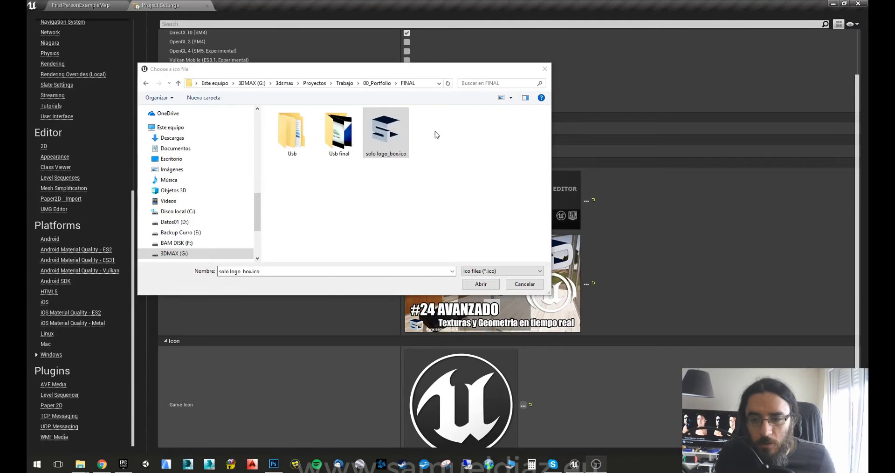
left_click(390, 136)
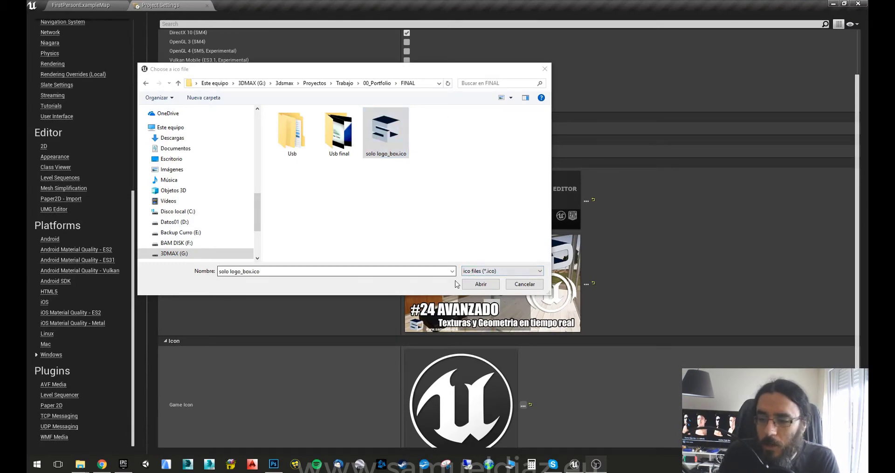
left_click(478, 287)
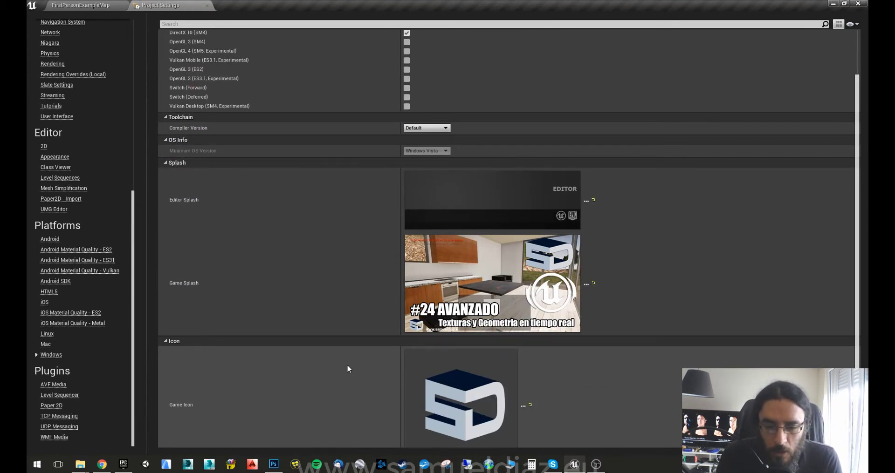
scroll(347, 369, "up", 3)
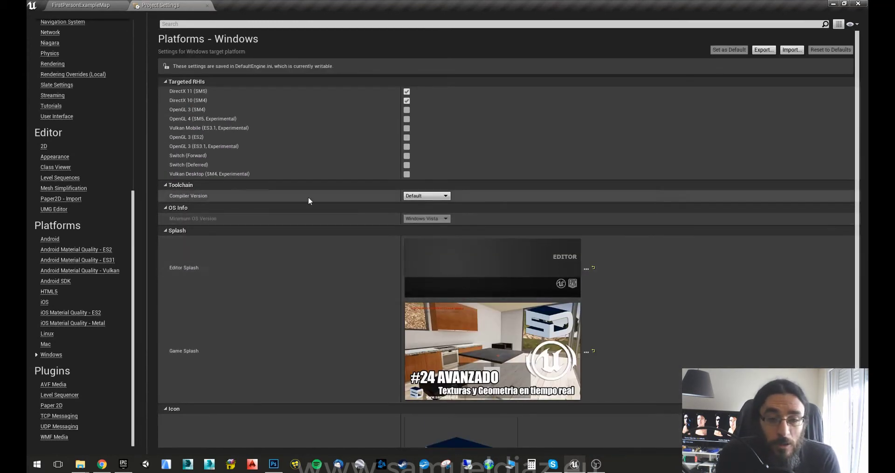
scroll(79, 115, "up", 10)
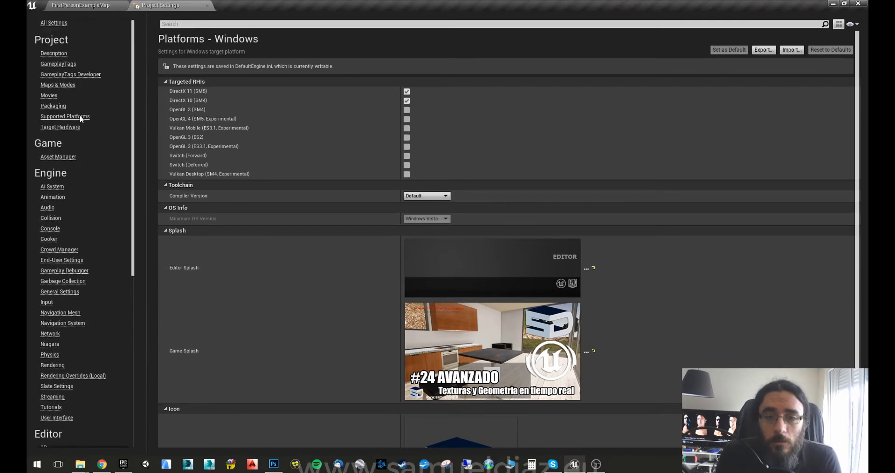
Close Project Settings and package the project via File > Package Project > Windows (64-bit).
left_click(206, 6)
right_click_drag(321, 168, 326, 168)
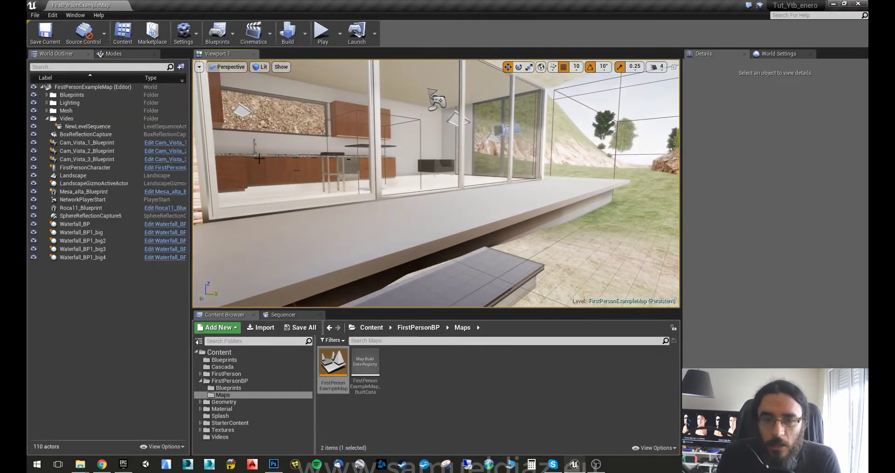
left_click(36, 16)
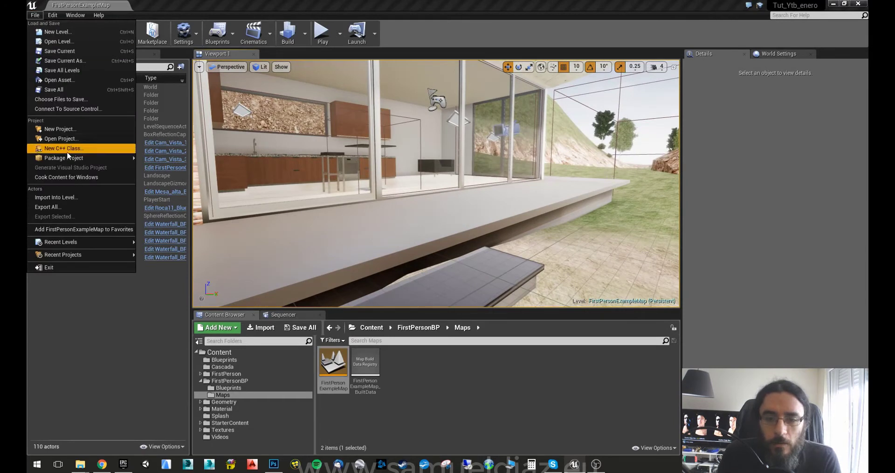
mouse_move(70, 160)
mouse_move(160, 162)
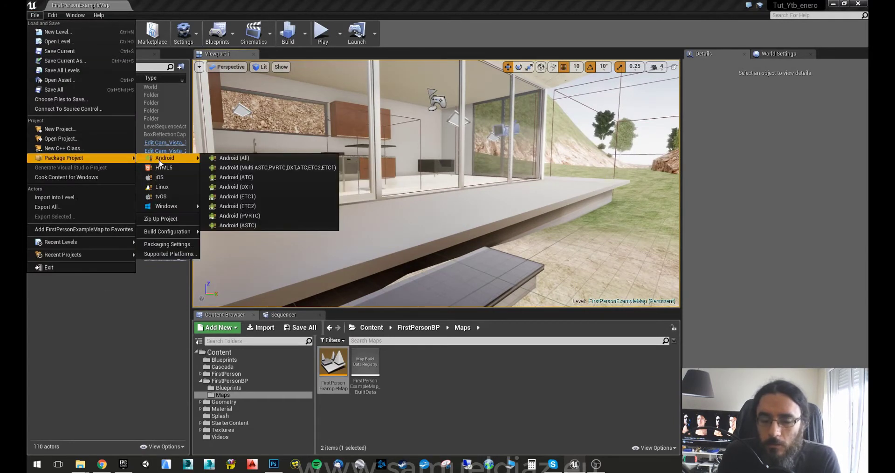
mouse_move(161, 208)
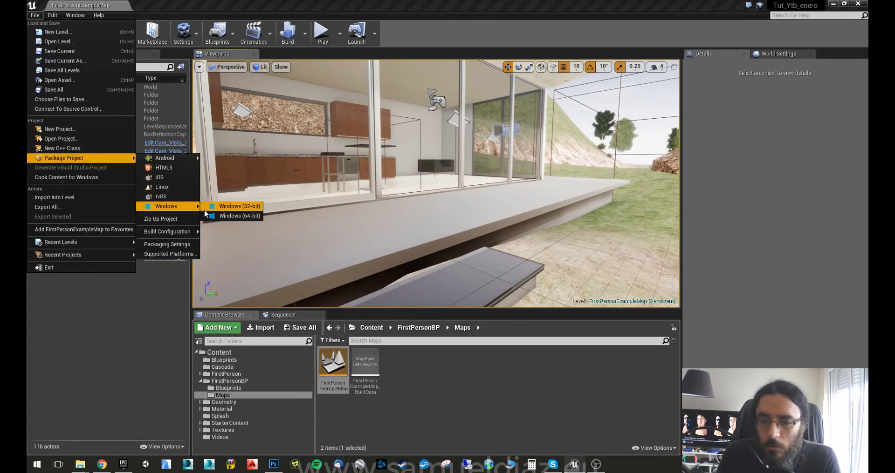
left_click(232, 217)
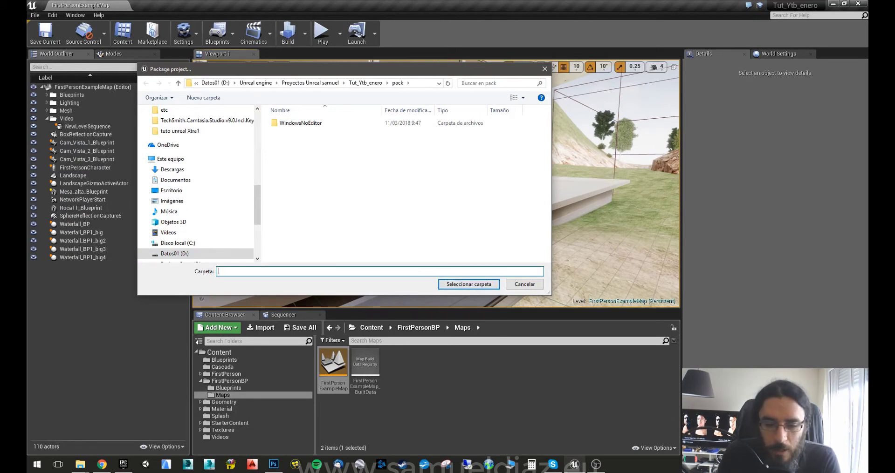
Confirm the pack folder as destination so the Windows 64-bit package cooks into WindowsNoEditor.
left_click(480, 287)
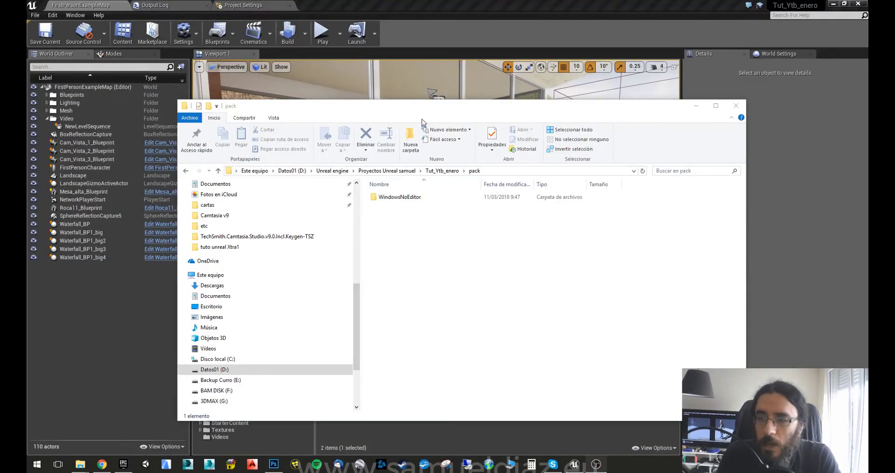
Open the WindowsNoEditor folder and launch the packaged Tut_Ytb_enero.exe.
left_click_drag(422, 112, 412, 124)
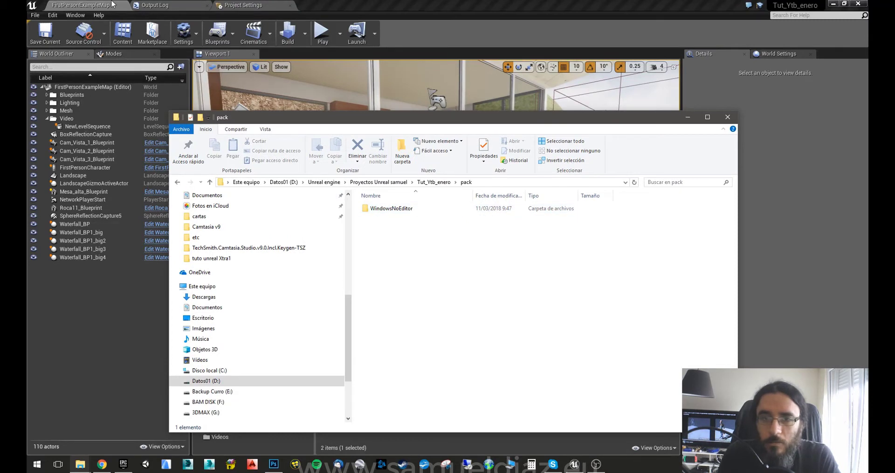
left_click_drag(356, 117, 367, 85)
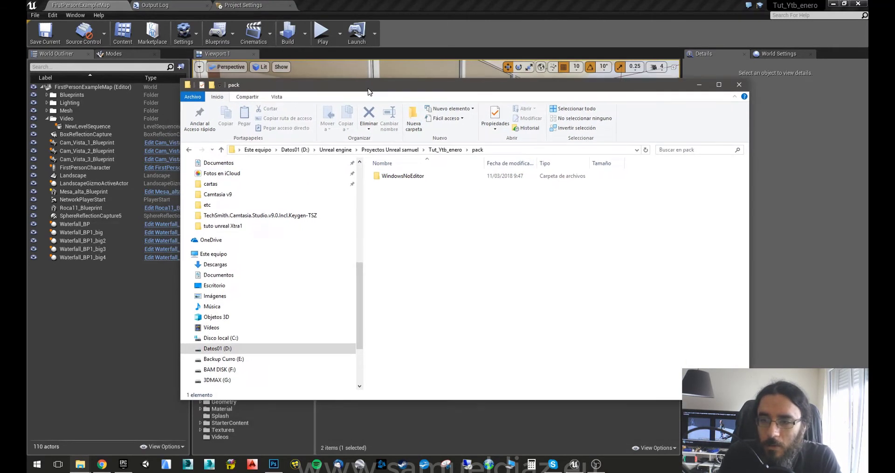
left_click(404, 176)
double_click(403, 177)
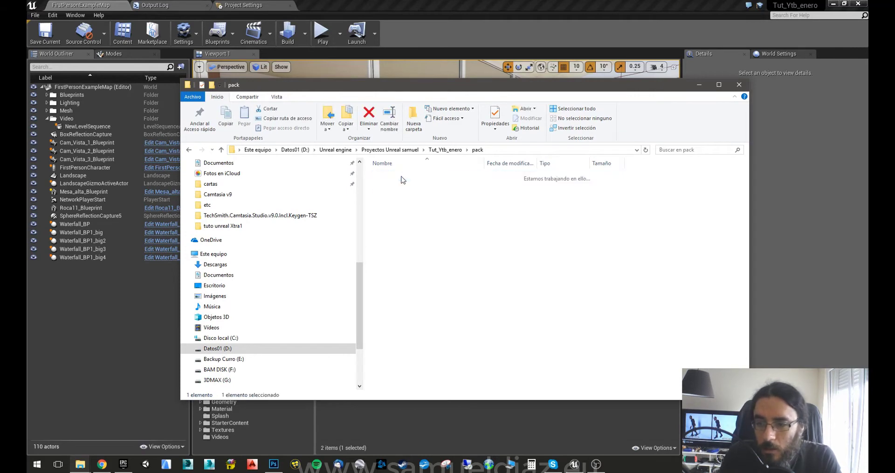
left_click(419, 204)
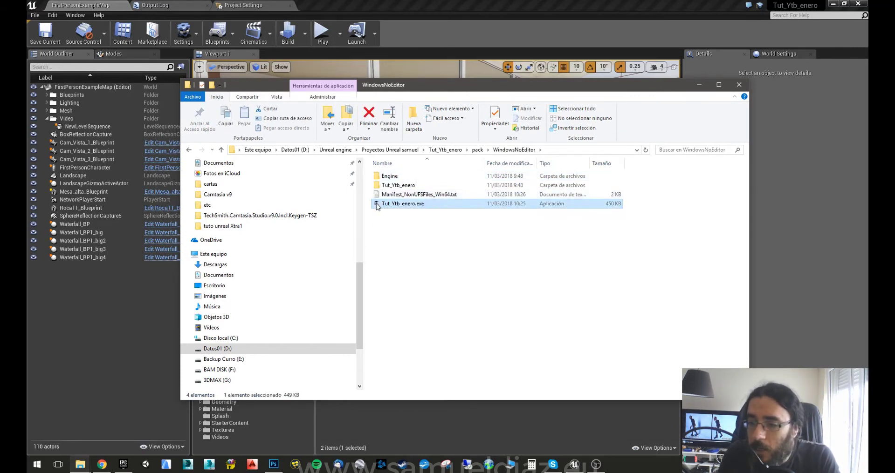
double_click(394, 205)
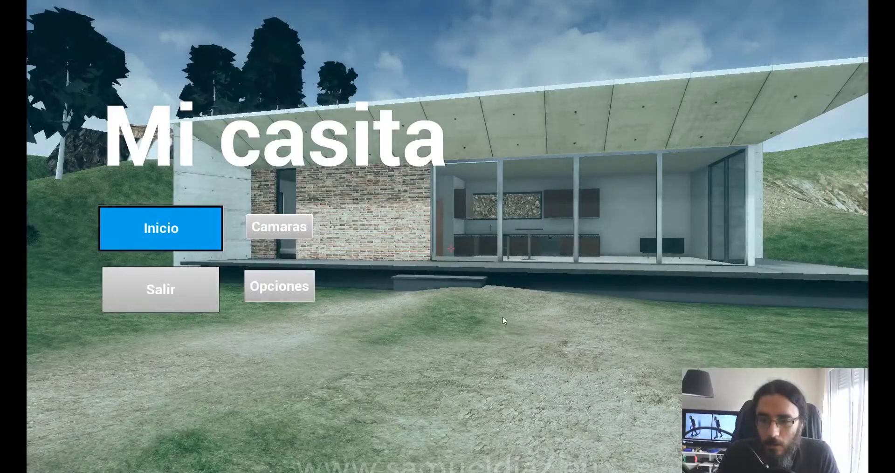
Start playing via Inicio, walk forward, return to the Mi casita menu, and quit with Salir.
left_click(147, 237)
key("w")
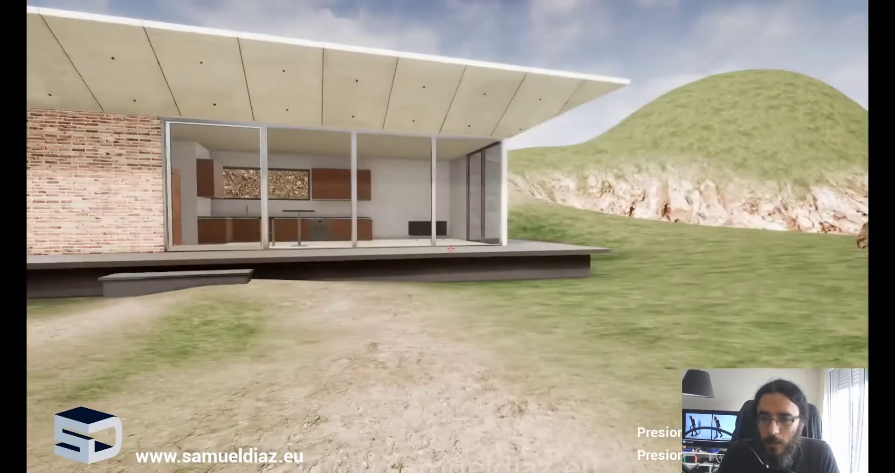
key("Escape")
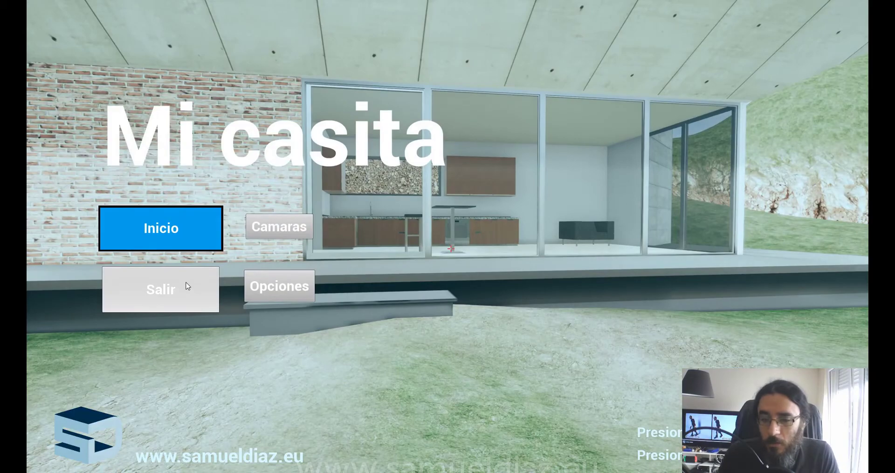
left_click(189, 288)
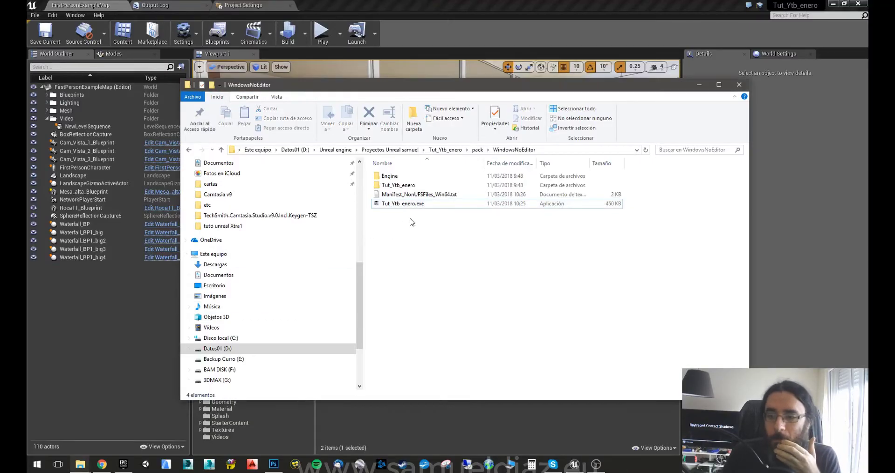
double_click(390, 176)
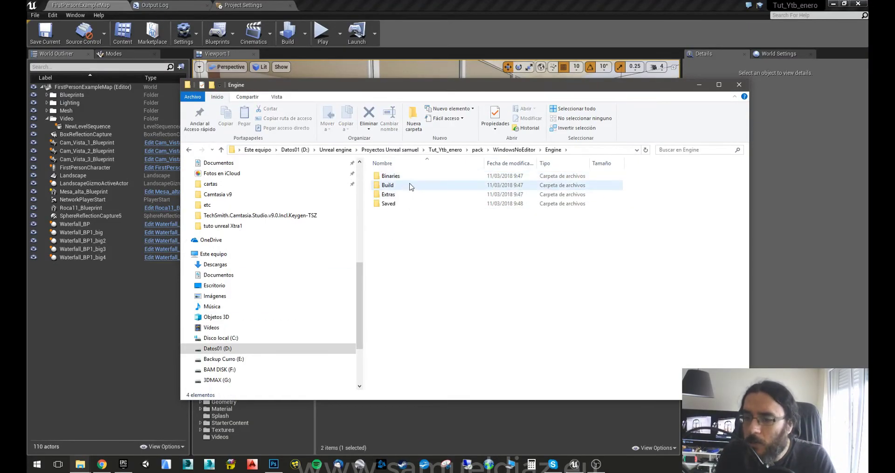
double_click(411, 186)
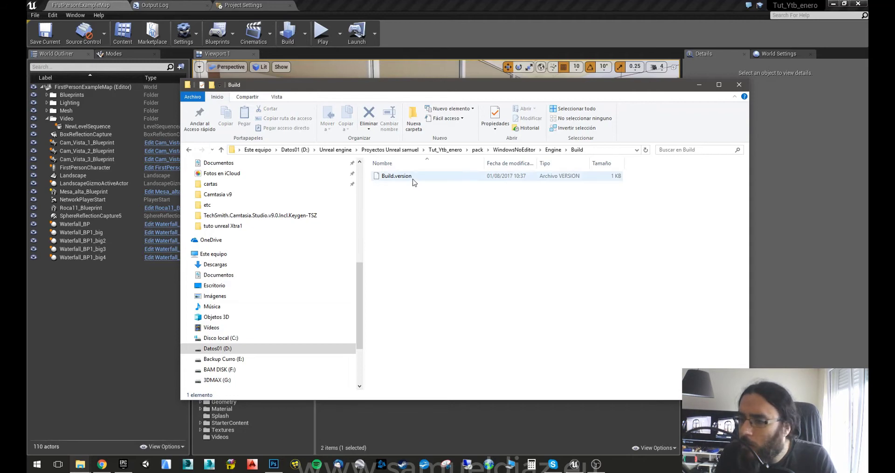
key("BackSpace")
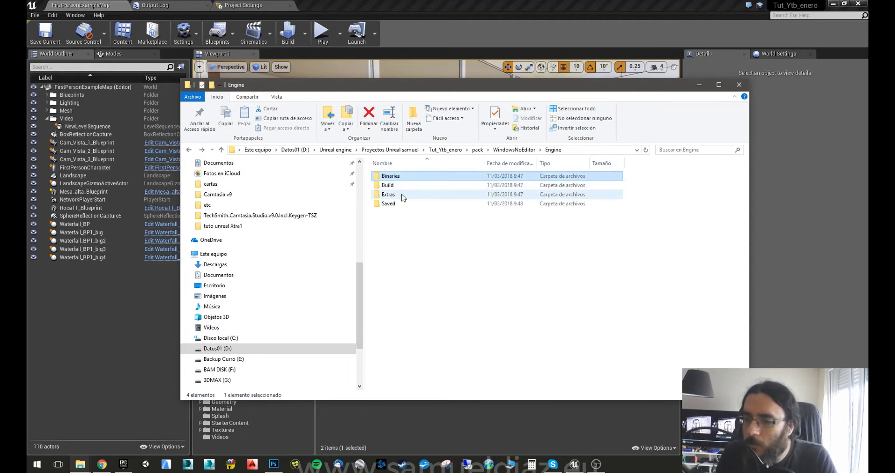
double_click(402, 195)
key("BackSpace")
key("BackSpace")
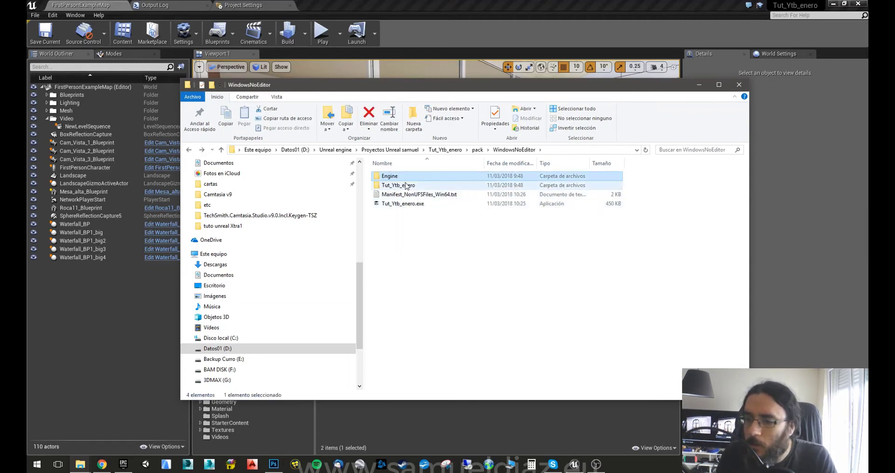
double_click(409, 185)
double_click(417, 179)
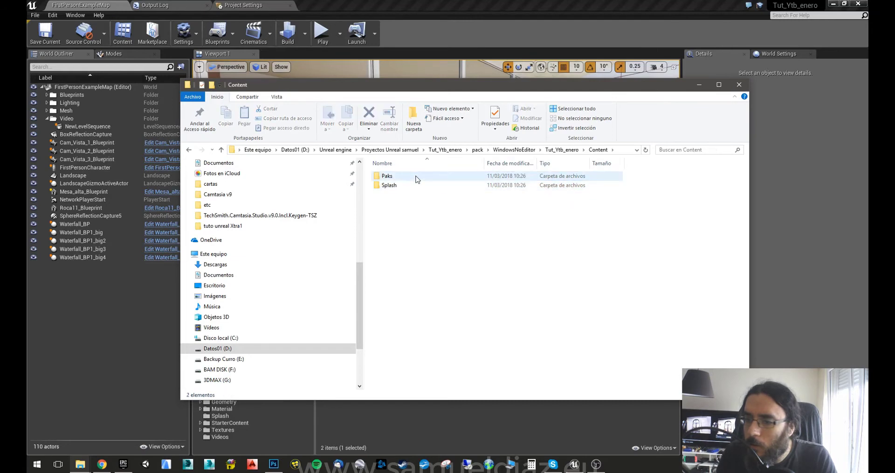
double_click(417, 179)
left_click(416, 179)
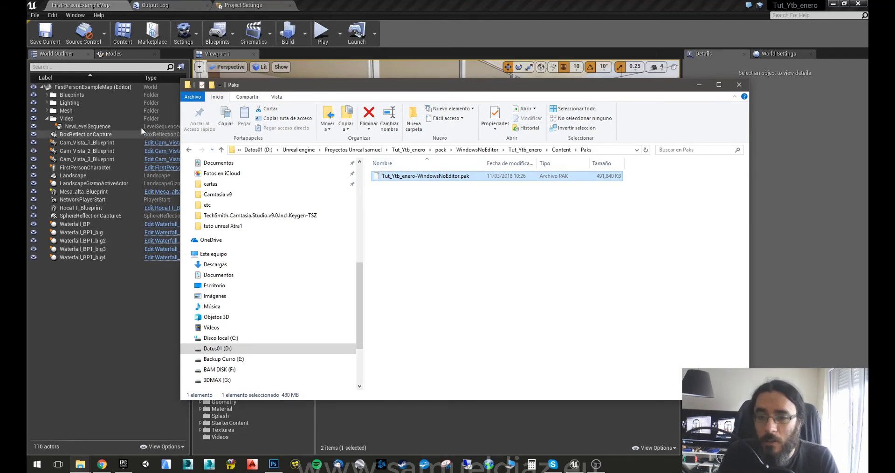
left_click(188, 149)
left_click(188, 150)
left_click(188, 149)
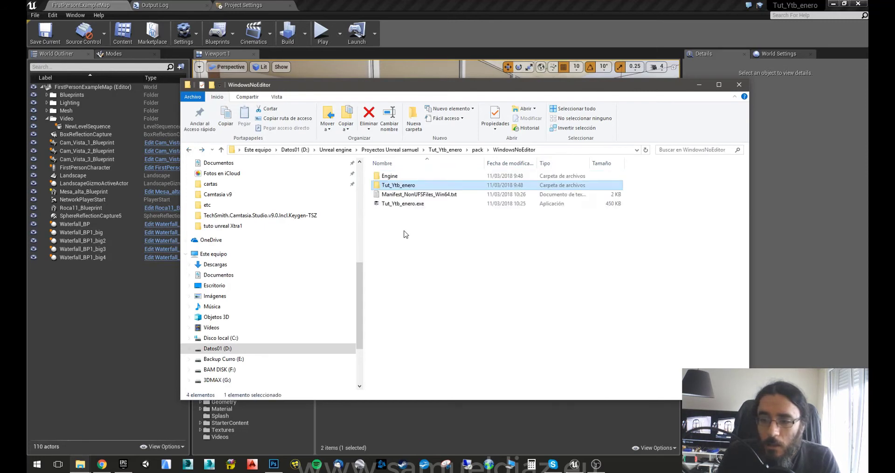
left_click_drag(458, 230, 378, 171)
left_click(430, 231)
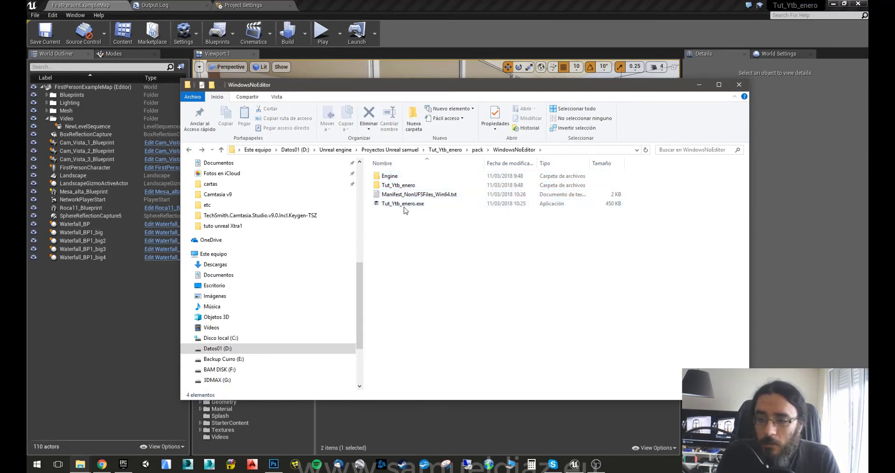
left_click(400, 205)
left_click_drag(431, 233, 389, 178)
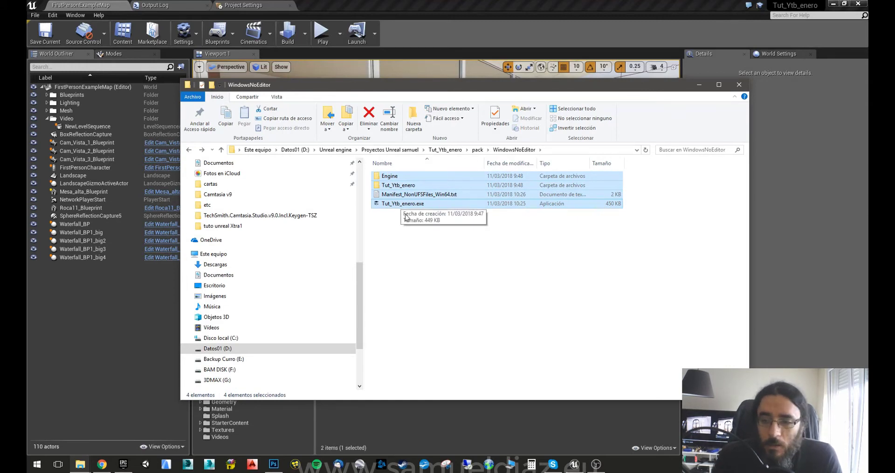
left_click(404, 207)
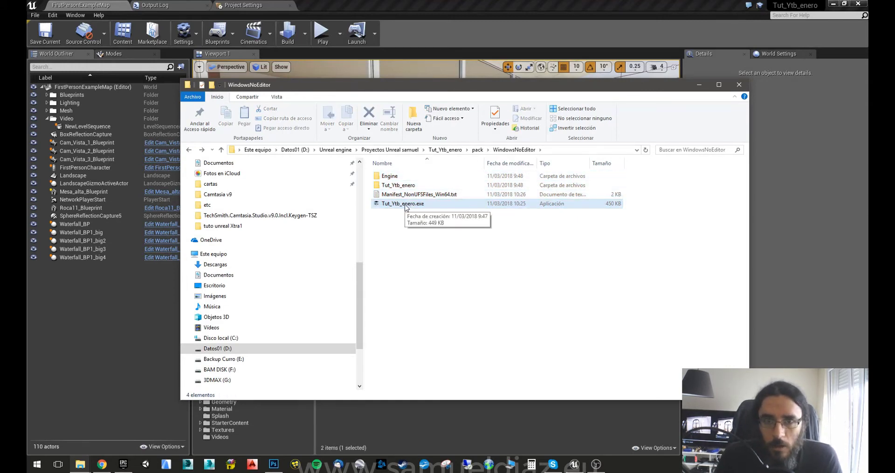
Add Tuto Unreal 0.mp4 as a copied Startup Movie and make startup movies skippable.
left_click(100, 4)
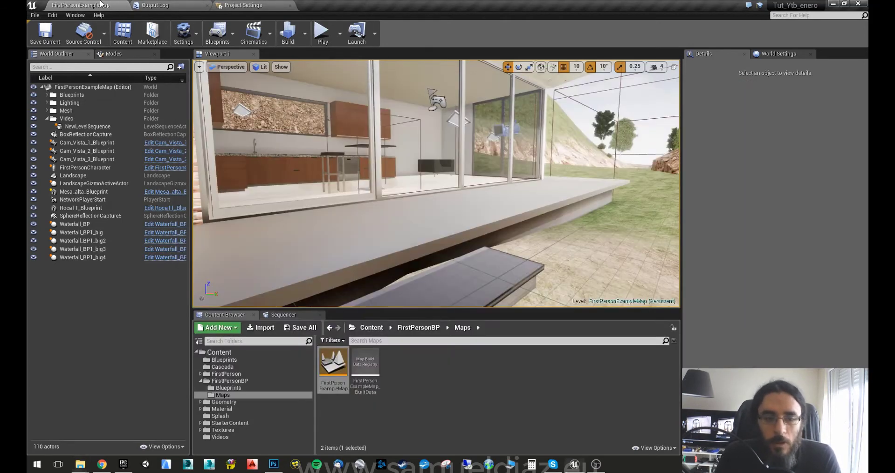
left_click(244, 4)
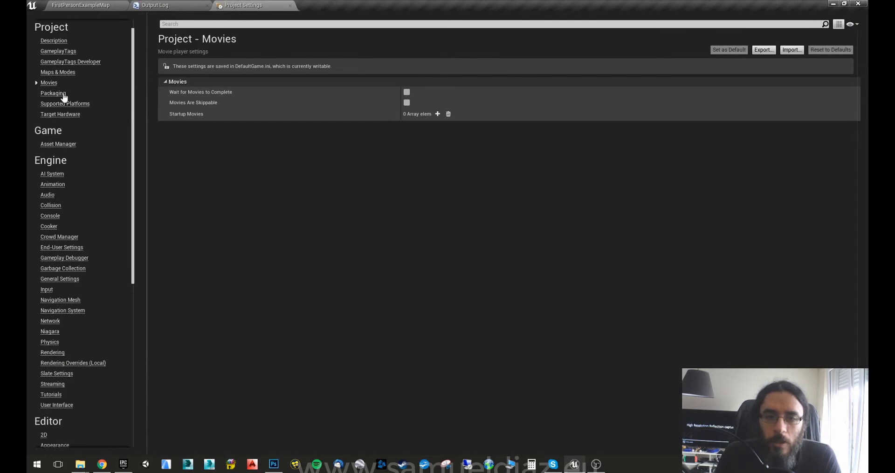
left_click(437, 115)
left_click(438, 126)
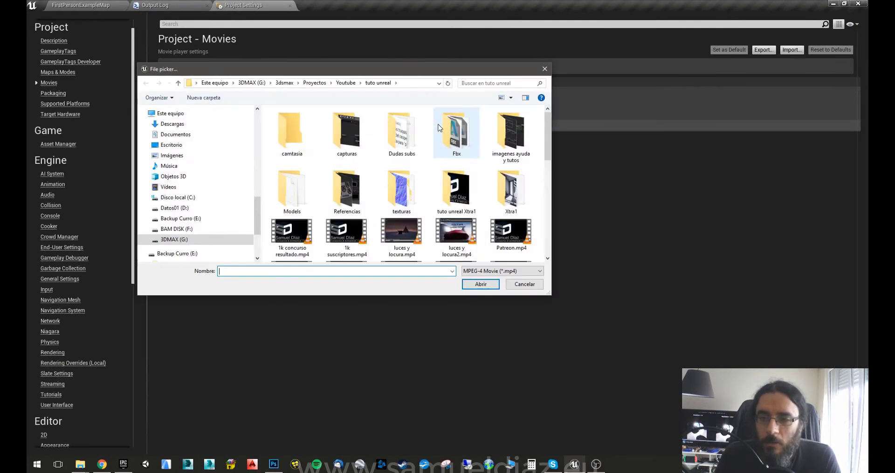
scroll(487, 242, "down", 2)
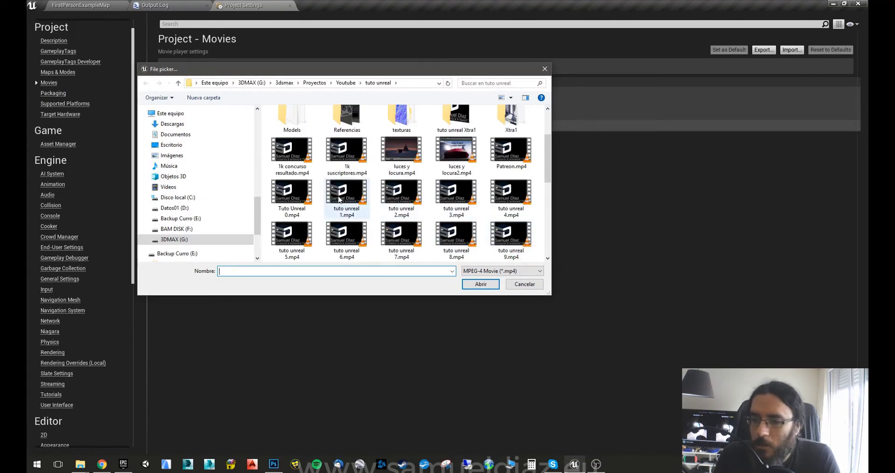
double_click(289, 184)
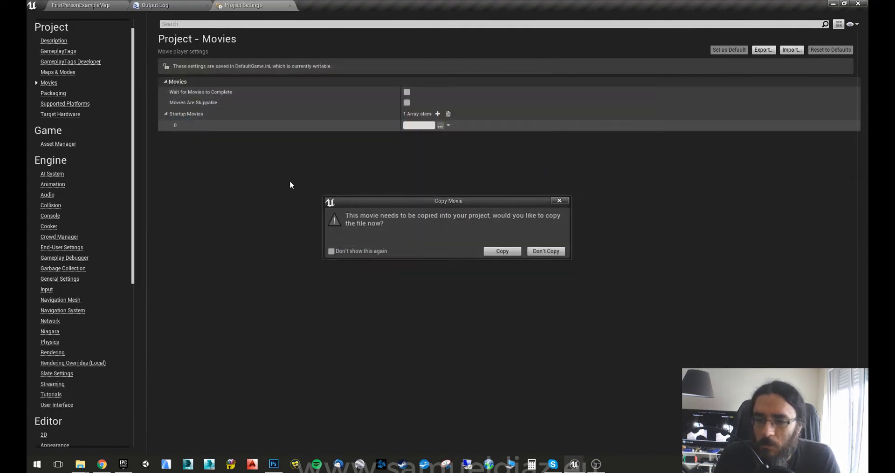
left_click(500, 252)
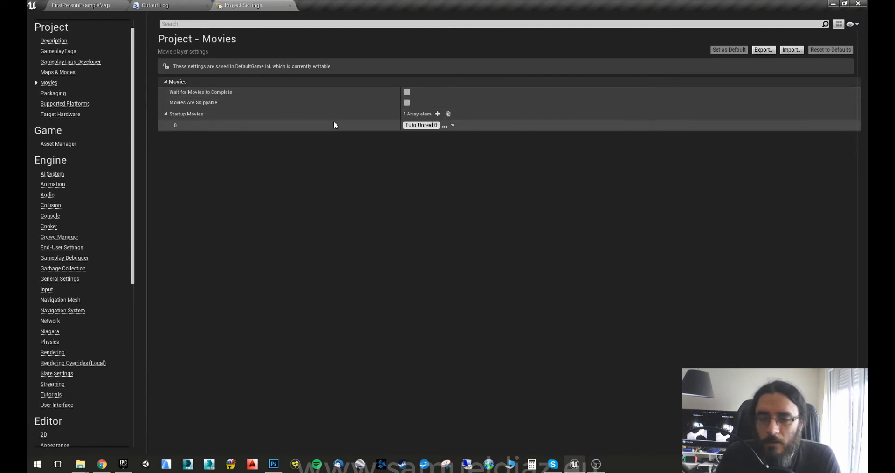
left_click(407, 103)
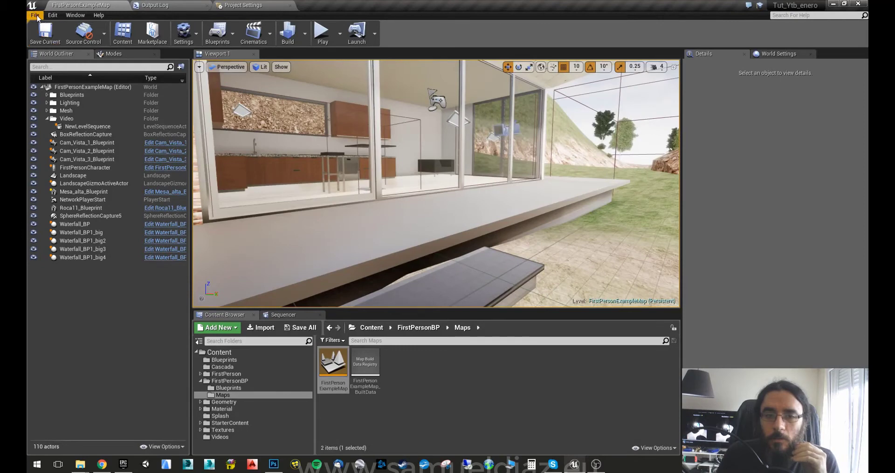
Package the project as Windows (64-bit) into the pack folder and watch the Output Log.
left_click(36, 15)
mouse_move(93, 158)
mouse_move(173, 209)
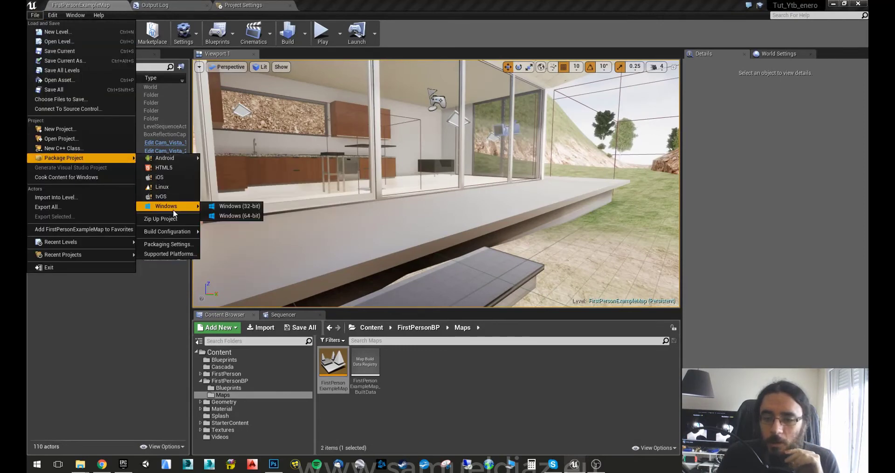
left_click(234, 214)
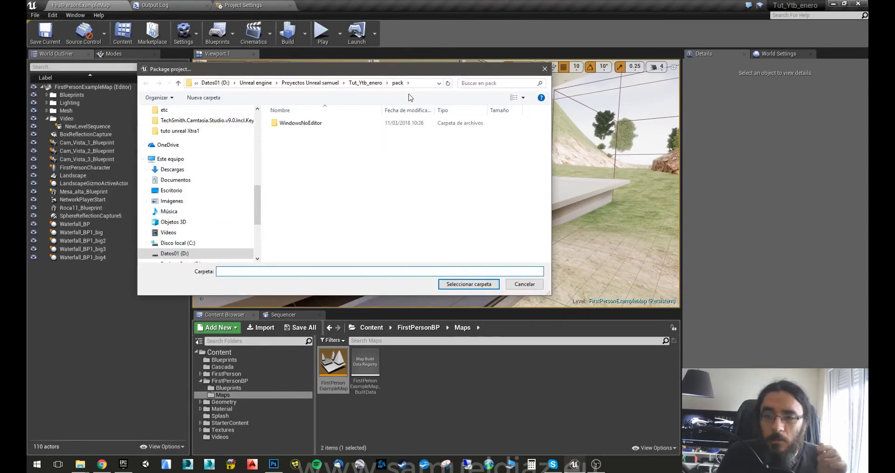
left_click(464, 284)
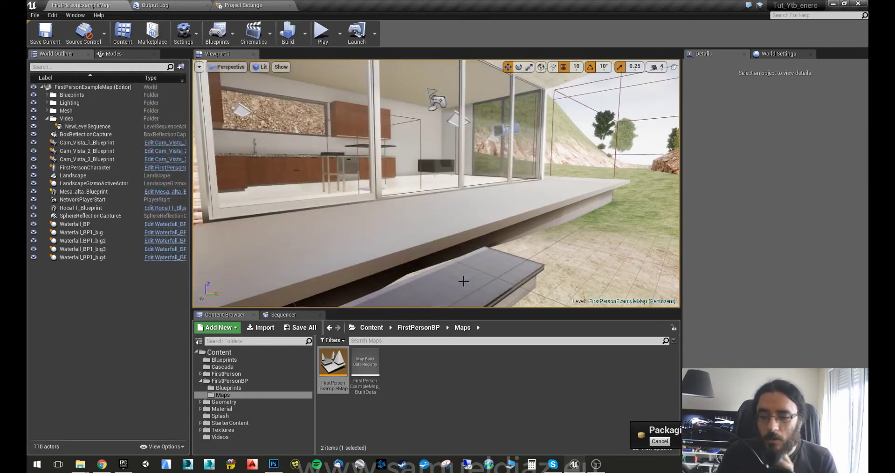
left_click(159, 5)
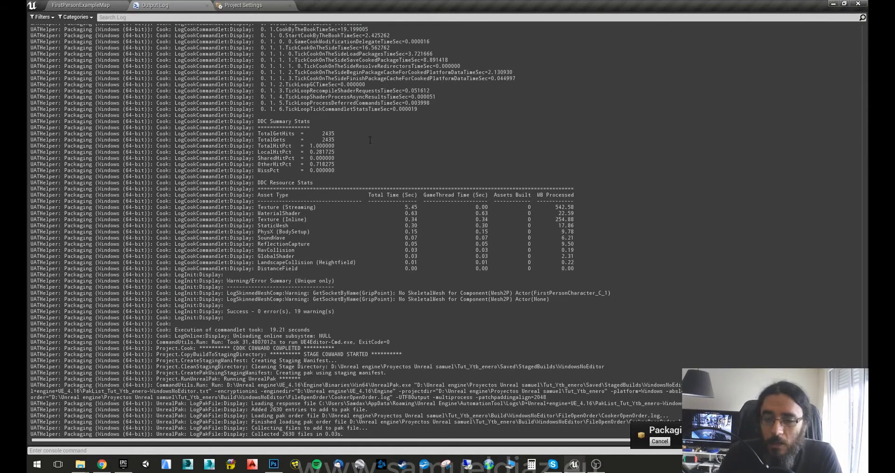
Select and then deselect part of the packaging log while it finishes with BUILD SUCCESSFUL.
left_click_drag(193, 164, 672, 287)
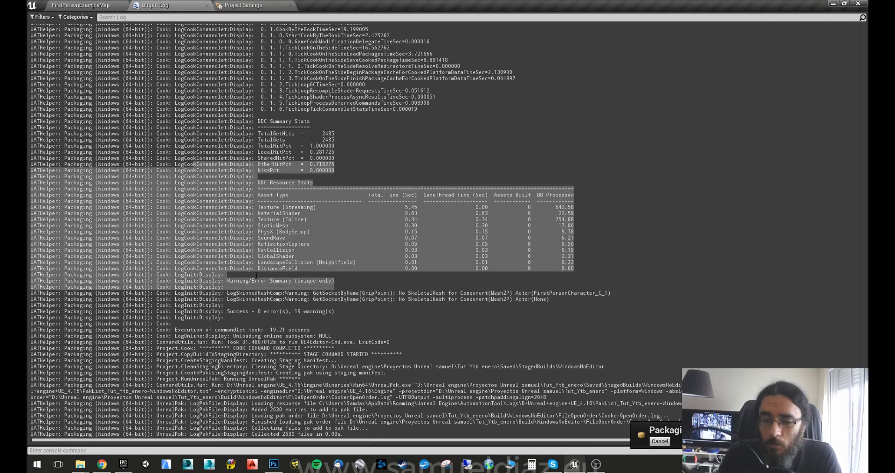
left_click(250, 297)
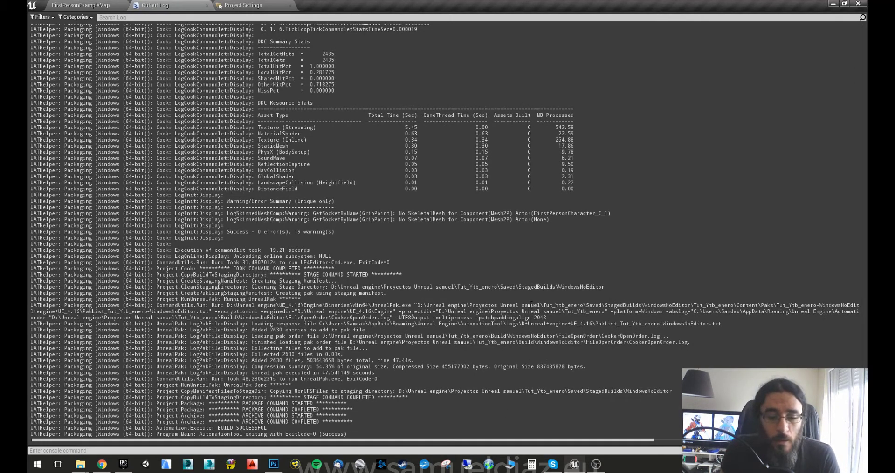
Bring up the Explorer window and reopen WindowsNoEditor in the pack folder to reach Tut_Ytb_enero.exe.
left_click(80, 465)
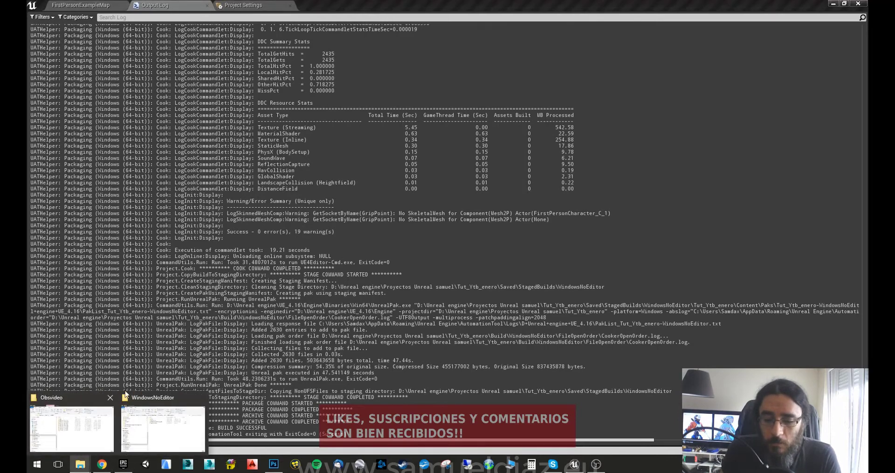
left_click(146, 410)
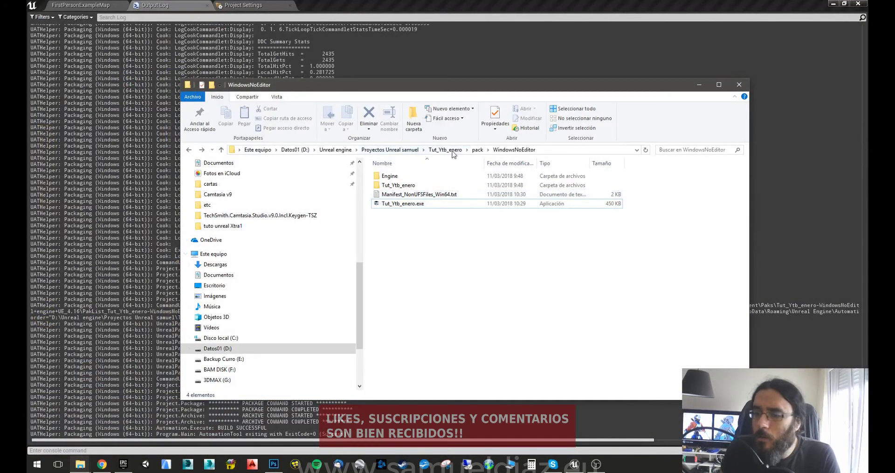
left_click(474, 153)
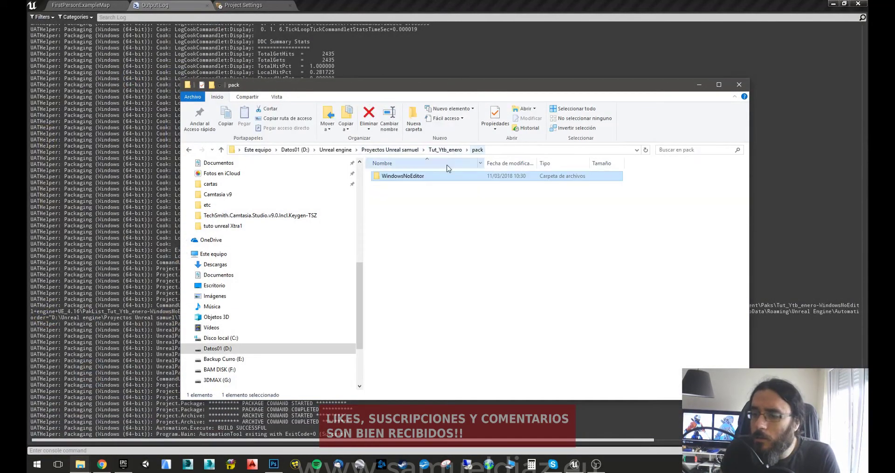
double_click(417, 177)
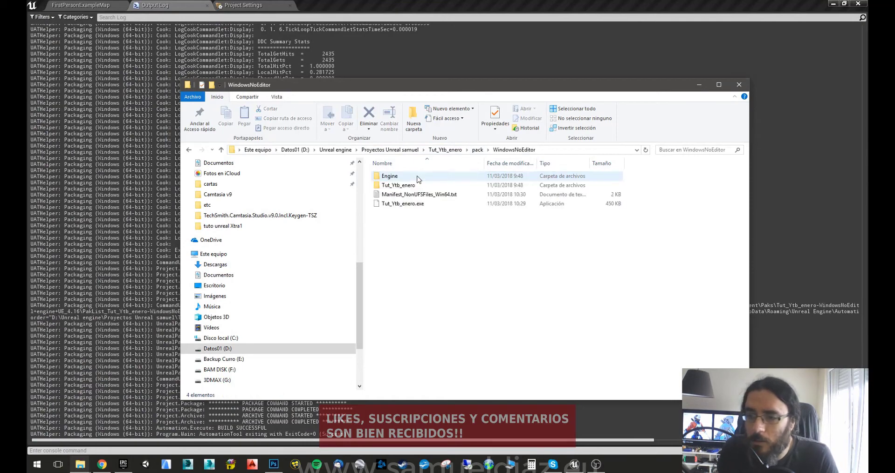
left_click(408, 205)
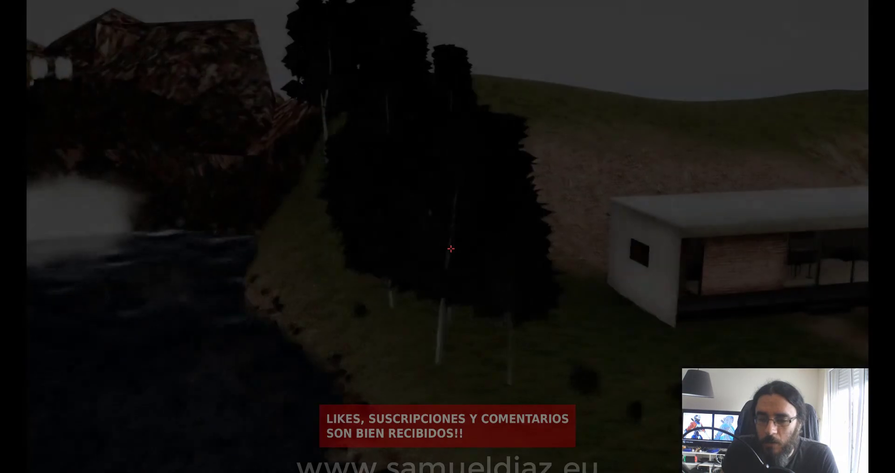
Run the repackaged game past the #24 AVANZADO splash, quit from its menu, and return to Unreal.
key("w")
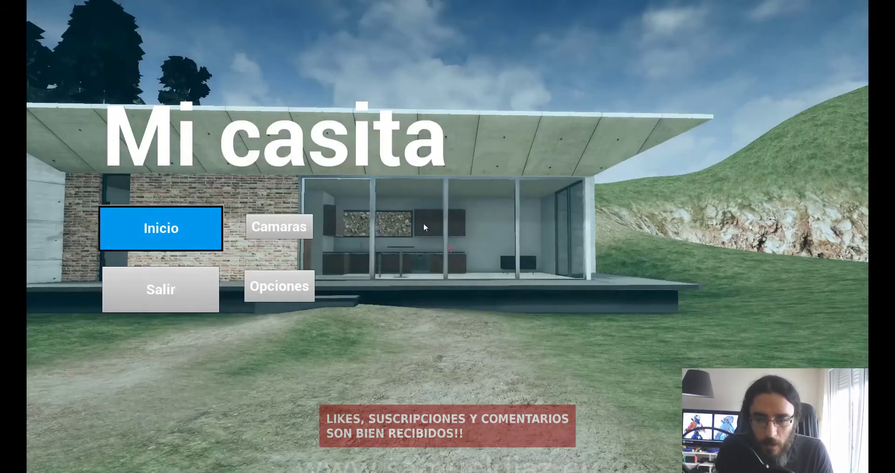
left_click(173, 291)
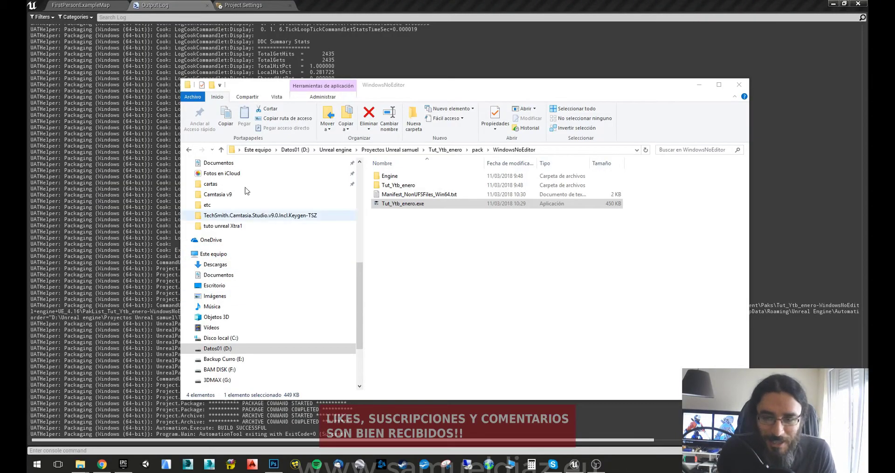
left_click(154, 4)
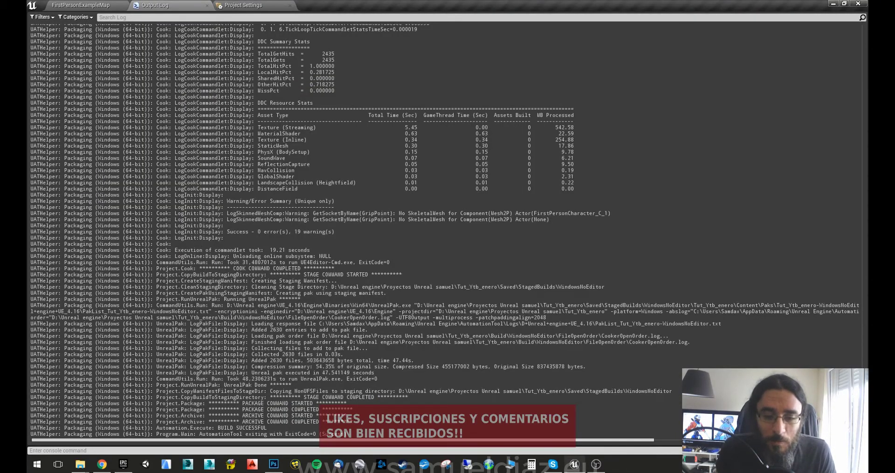
Switch the Startup Movies entry to Logo3d720P and dismiss the copy prompt without copying.
left_click(242, 6)
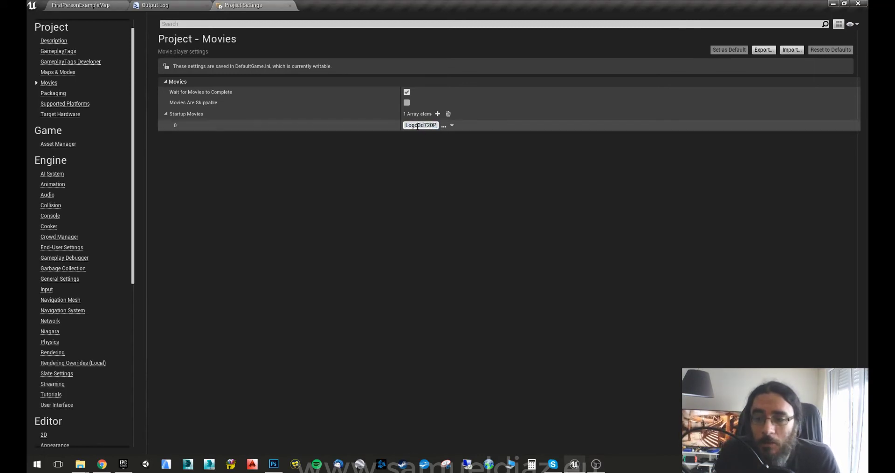
left_click(441, 130)
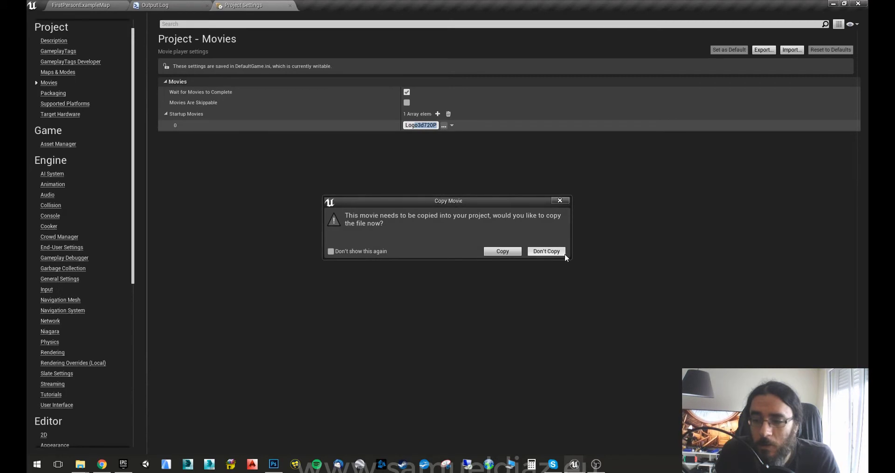
left_click(562, 201)
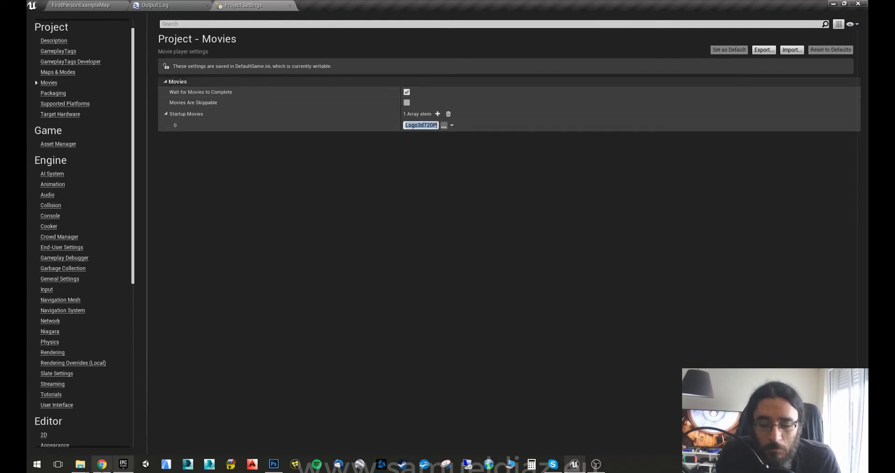
Launch Tut_Ytb_enero.exe from WindowsNoEditor, watch the SD logo movie, and quit with Salir.
mouse_move(80, 465)
left_click(155, 432)
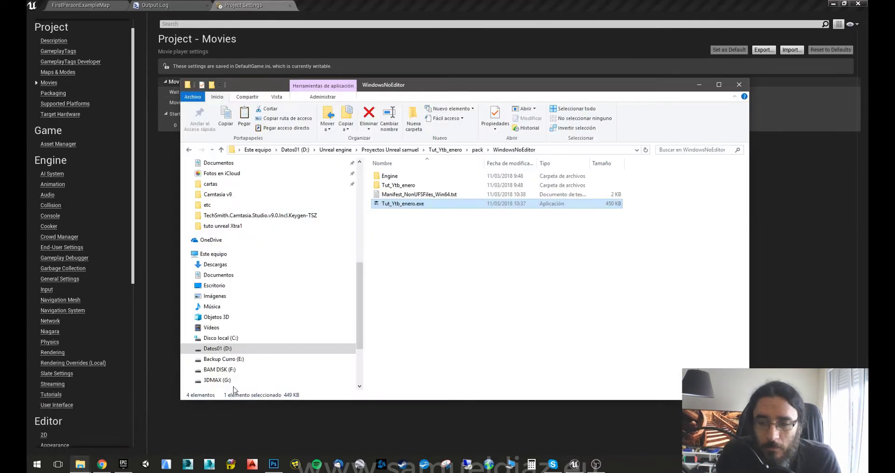
double_click(423, 207)
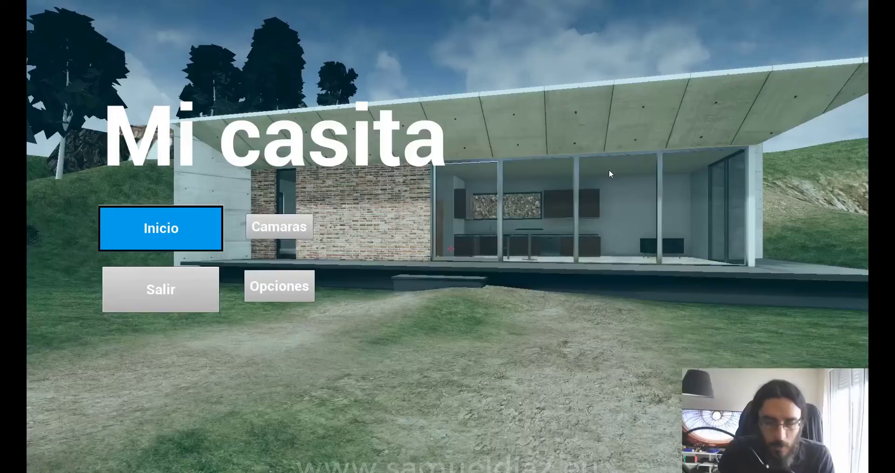
left_click(195, 305)
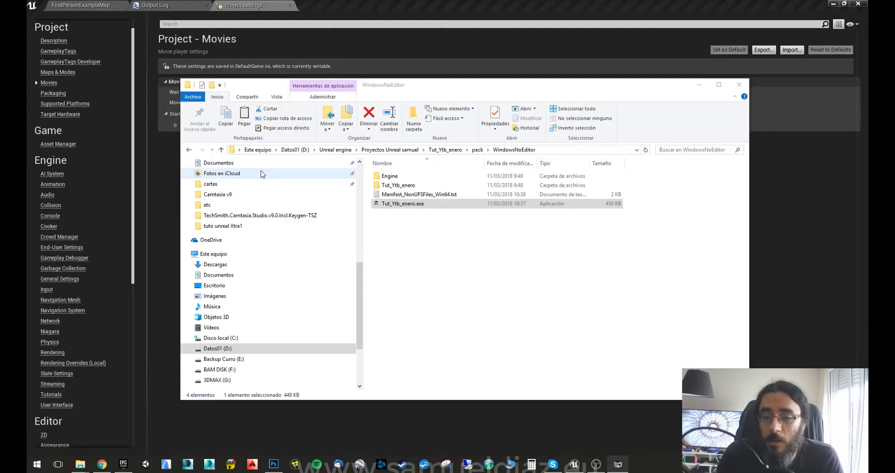
Undock and redock the Project Settings tab, then choose Don't Copy for the movie.
left_click_drag(264, 4, 392, 171)
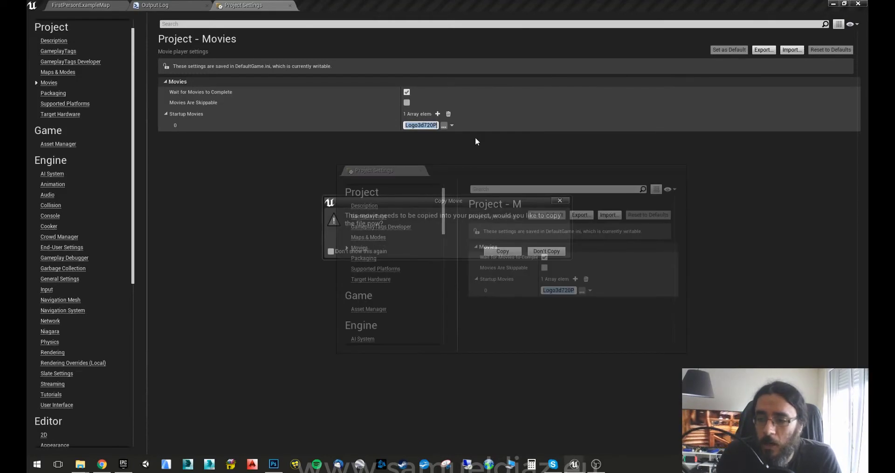
left_click_drag(475, 141, 191, 5)
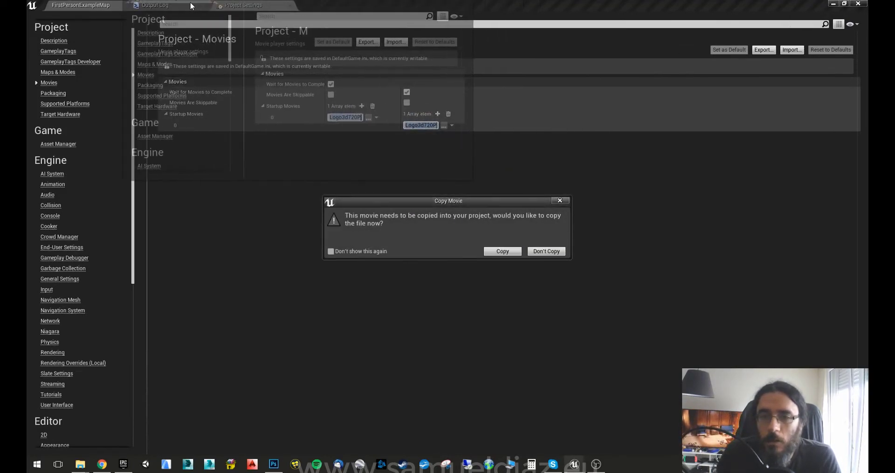
left_click_drag(191, 6, 270, 144)
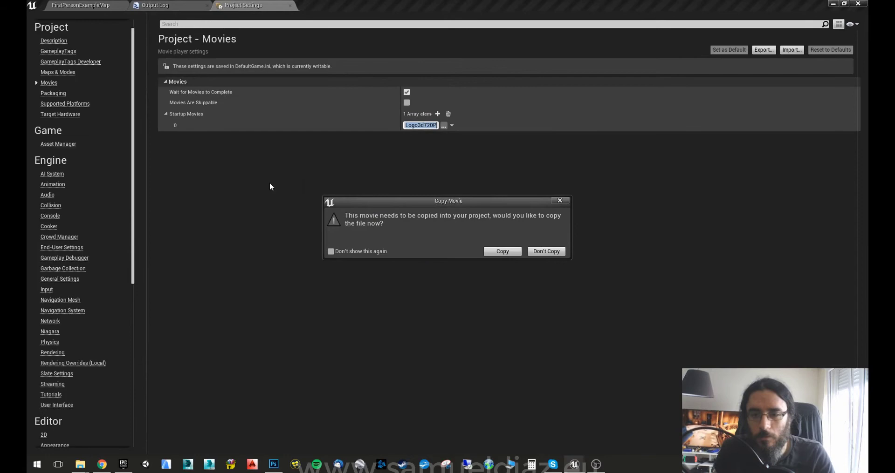
left_click(546, 248)
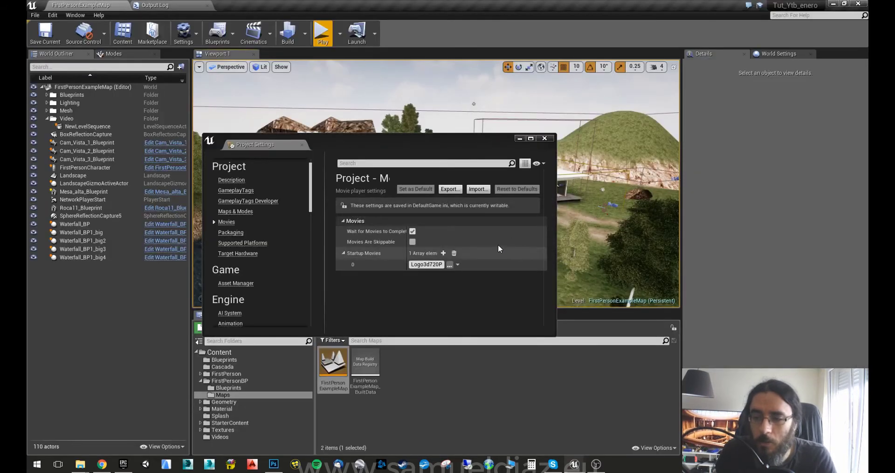
Close Project Settings and return to the FirstPersonExampleMap level editor.
left_click(544, 139)
left_click(180, 3)
left_click(98, 7)
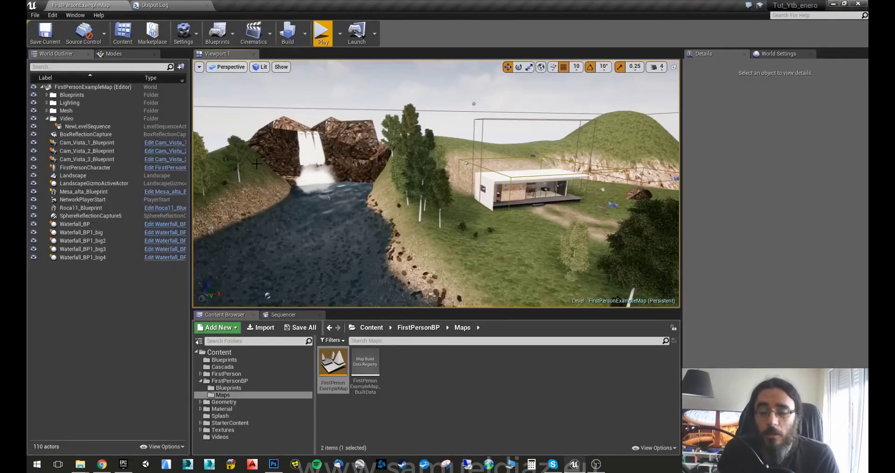